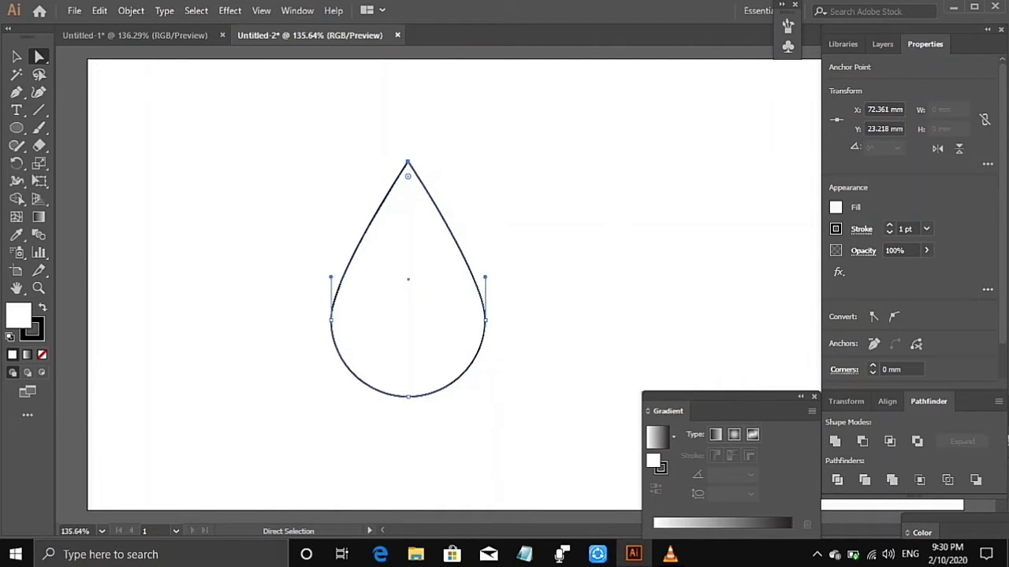
Duplicate the teardrop about 45 mm to its left and move the original up and right to about X 90 mm, Y 42 mm
{"action": "key", "text": "v"}
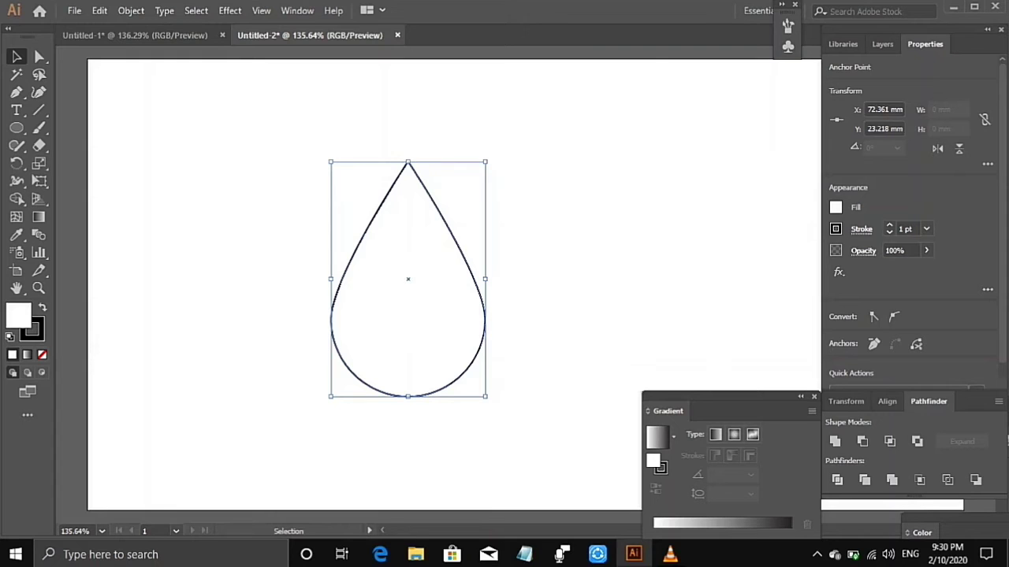
{"action": "left_click_drag", "start_coordinate": [410, 331], "coordinate": [209, 327]}
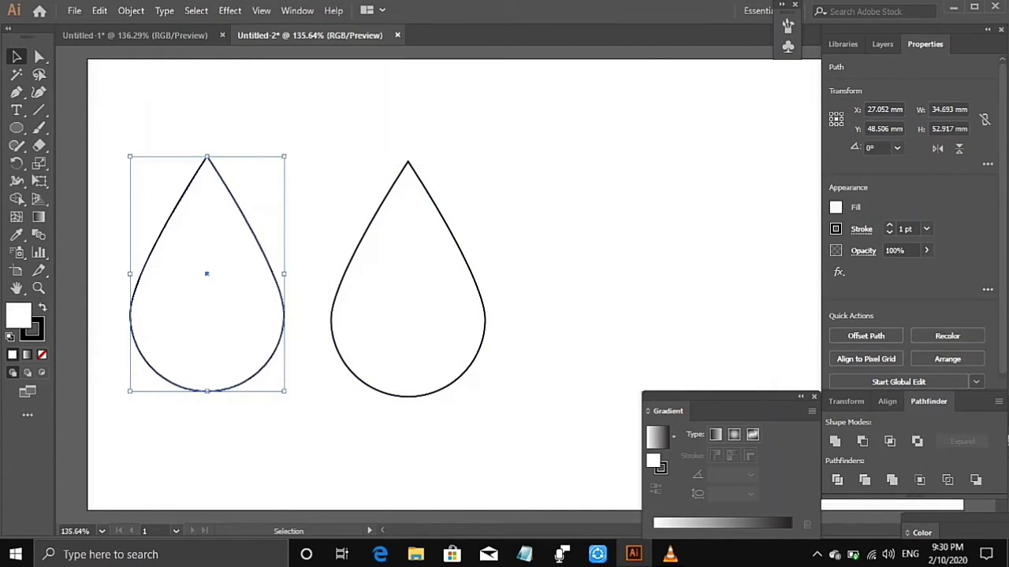
{"action": "left_click_drag", "start_coordinate": [408, 315], "coordinate": [485, 281]}
Start a Pen path just outside the upper-left side of the right teardrop
{"action": "key", "text": "p"}
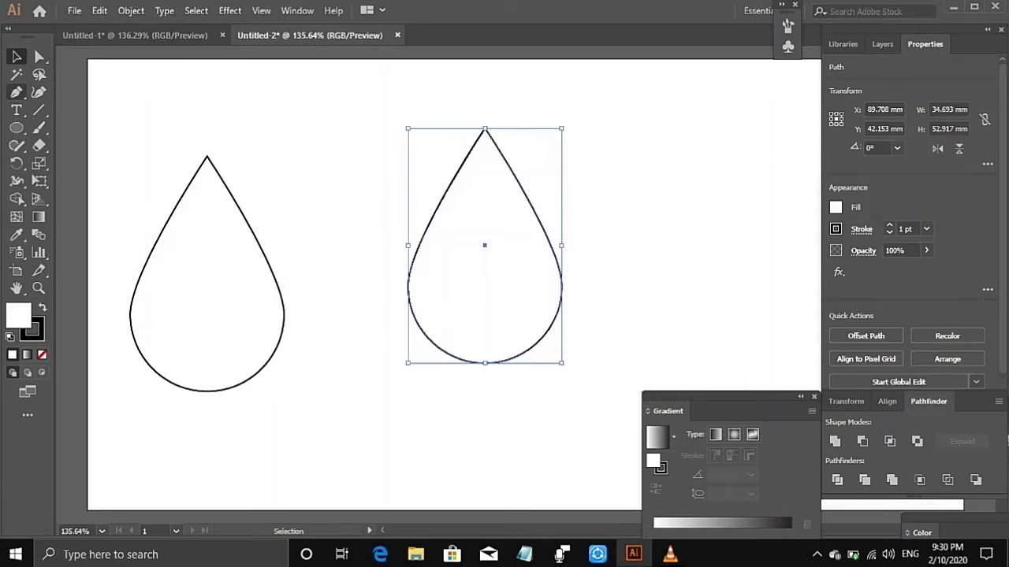
{"action": "left_click", "coordinate": [376, 219]}
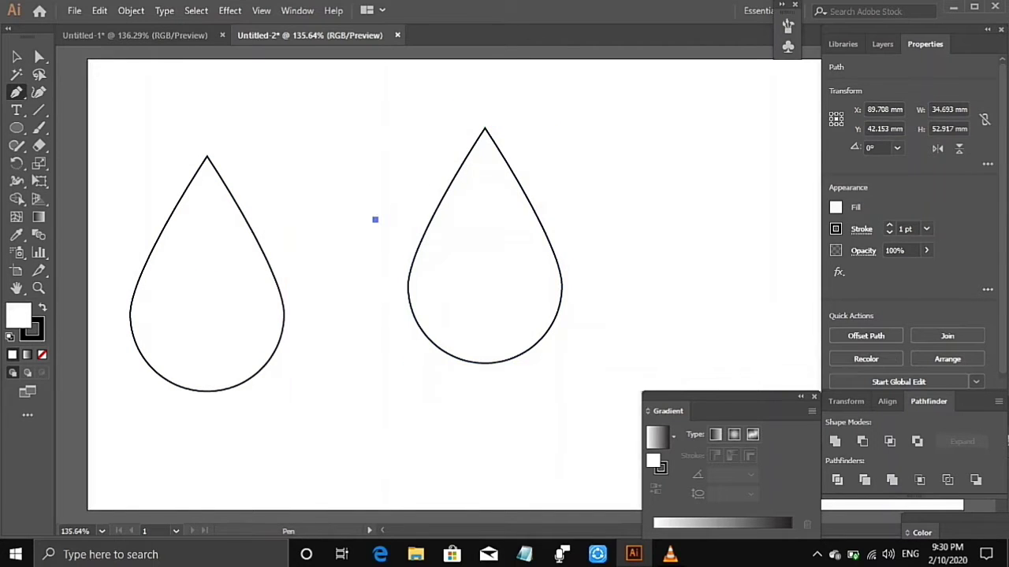
{"action": "left_click_drag", "start_coordinate": [500, 201], "coordinate": [536, 230]}
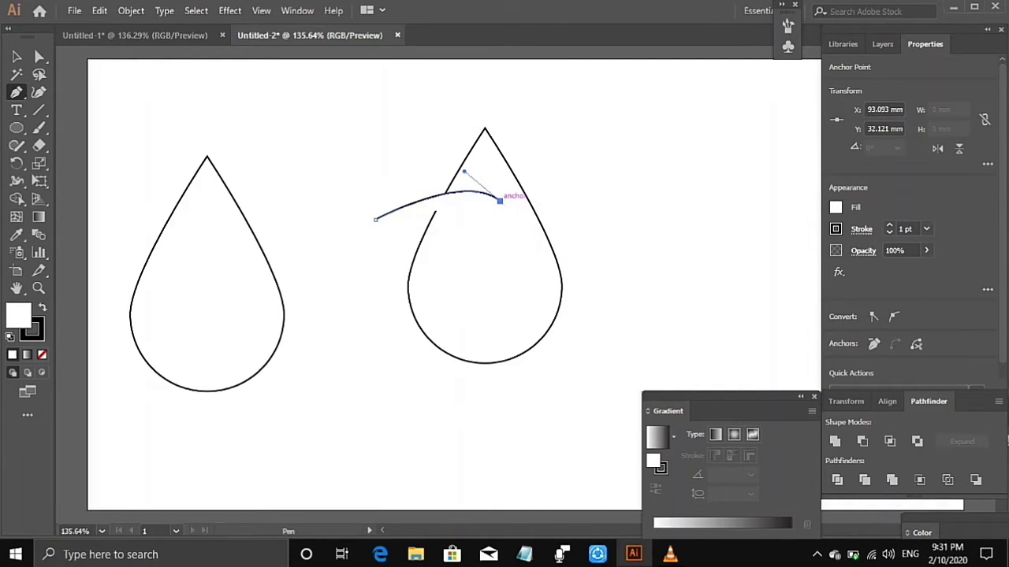
{"action": "left_click_drag", "start_coordinate": [561, 147], "coordinate": [607, 69]}
{"action": "key", "text": "ctrl+z"}
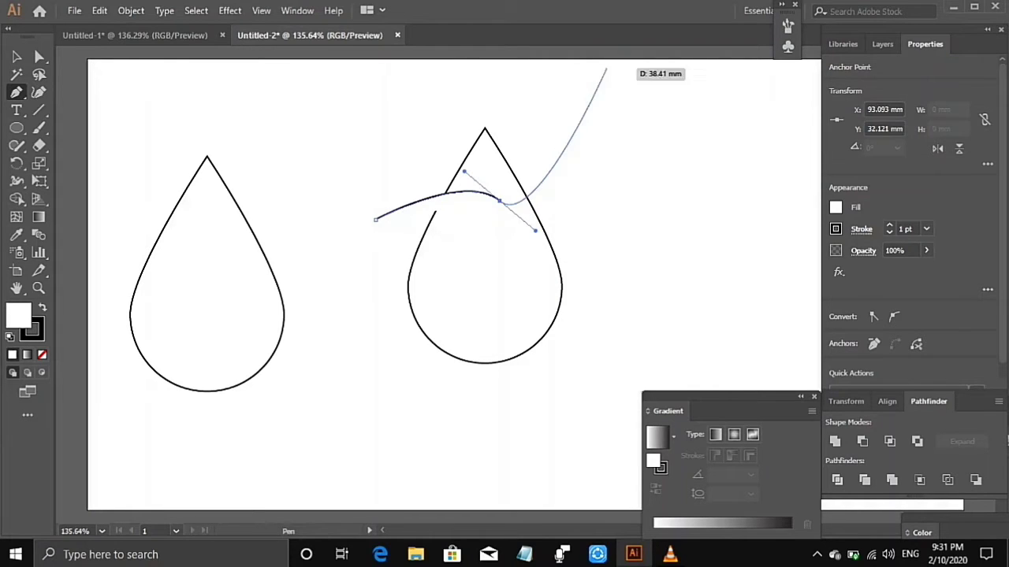
{"action": "key", "text": "ctrl+z"}
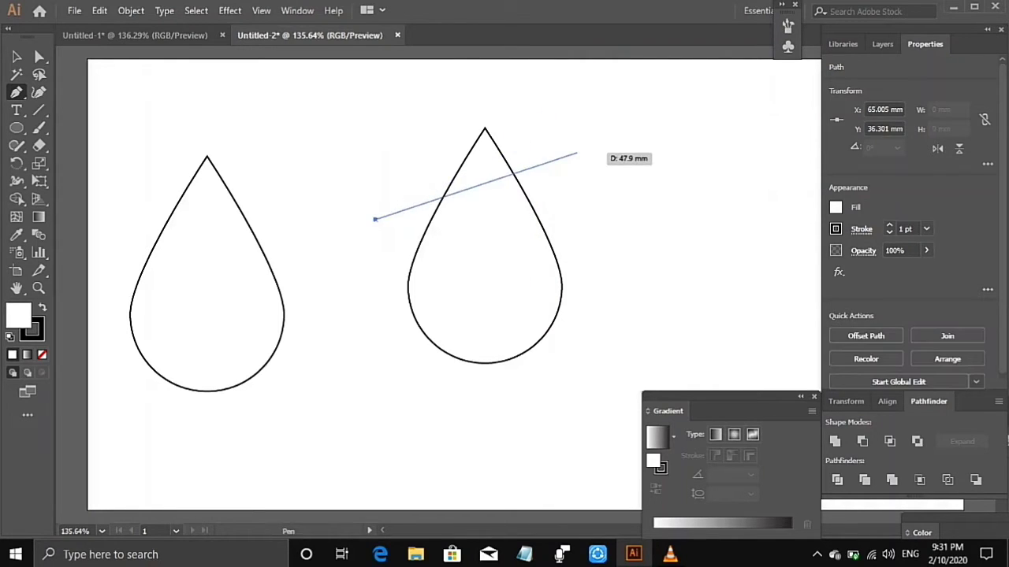
Complete a closed curved band with no fill, sweeping upward to the right across the upper part of the right teardrop
{"action": "left_click_drag", "start_coordinate": [571, 158], "coordinate": [610, 75]}
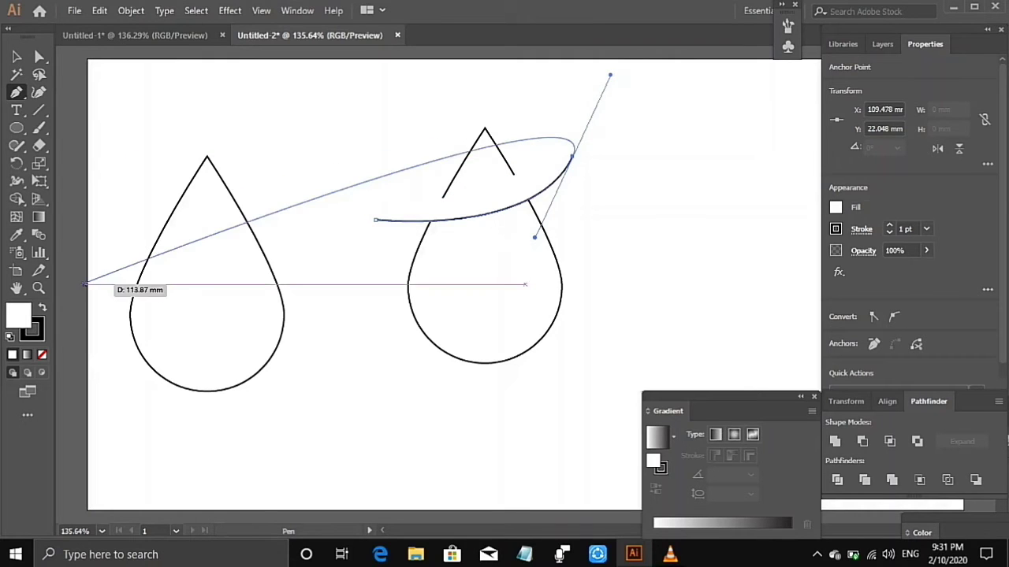
{"action": "left_click", "coordinate": [42, 354]}
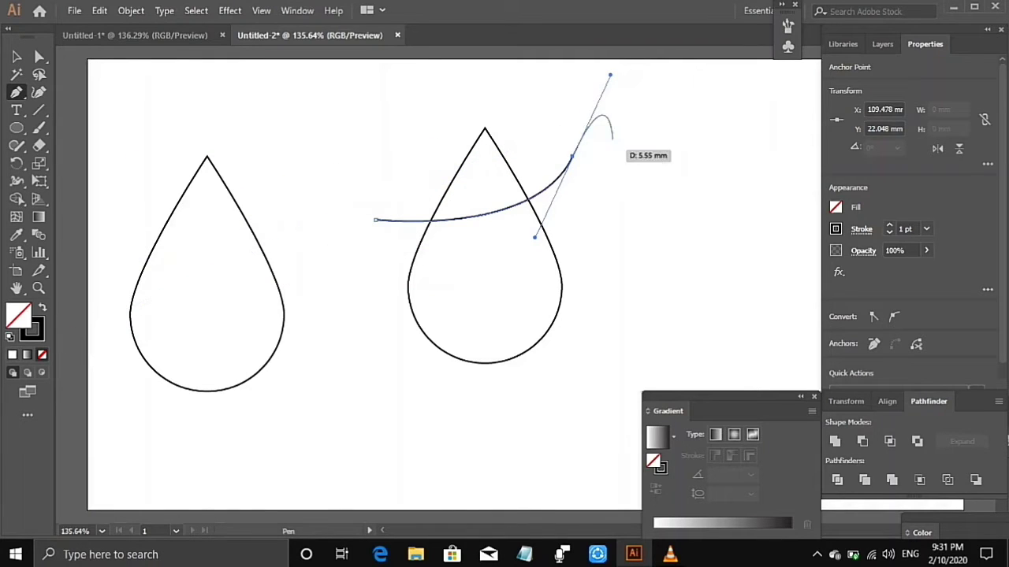
{"action": "left_click_drag", "start_coordinate": [571, 158], "coordinate": [287, 211]}
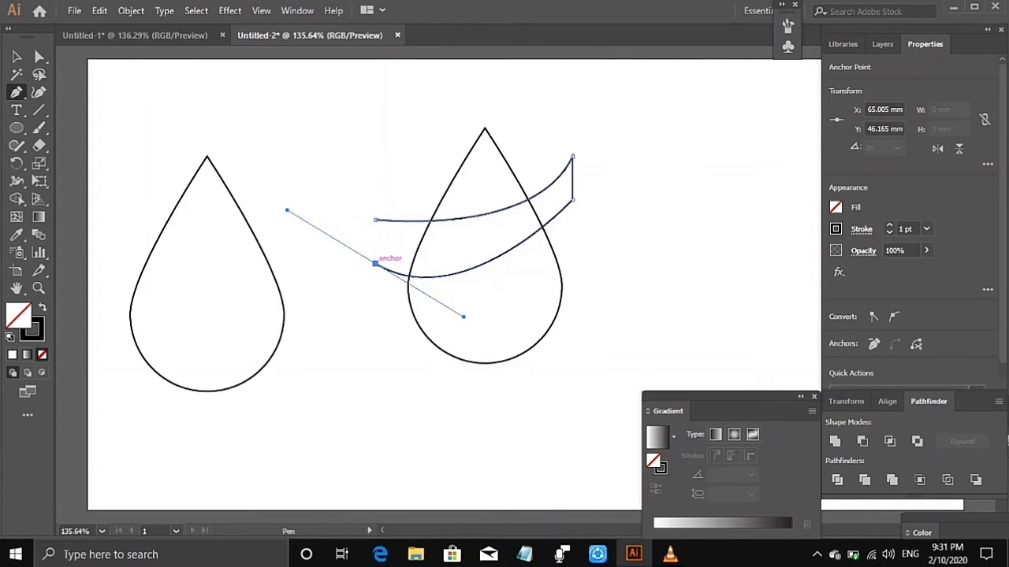
{"action": "left_click", "coordinate": [376, 265]}
{"action": "left_click", "coordinate": [376, 221]}
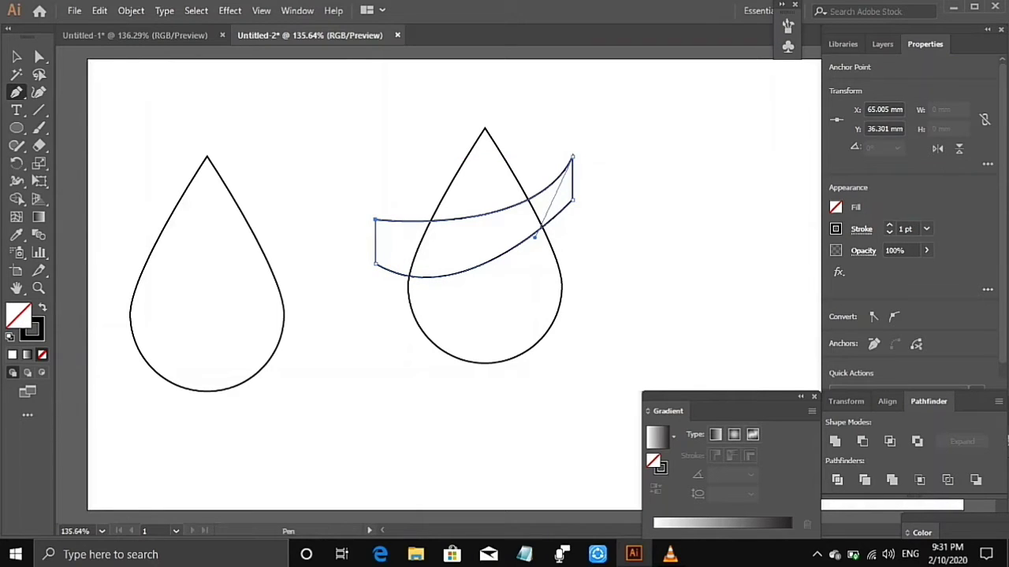
Draw a second closed curved band with the Pen tool, rising diagonally across the lower part of the right teardrop
{"action": "left_click", "coordinate": [401, 351]}
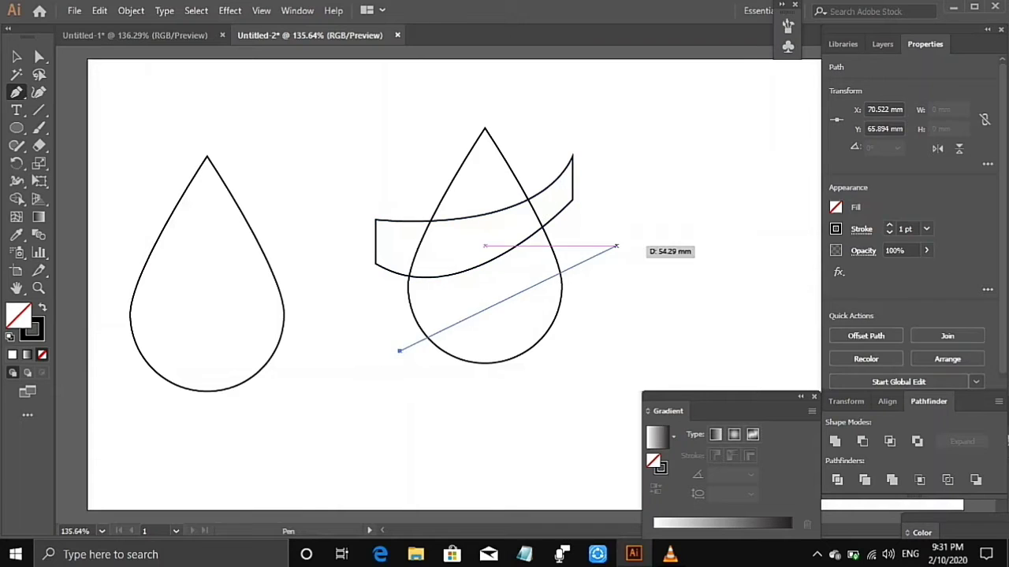
{"action": "left_click_drag", "start_coordinate": [653, 198], "coordinate": [730, 171]}
{"action": "key", "text": "ctrl+z"}
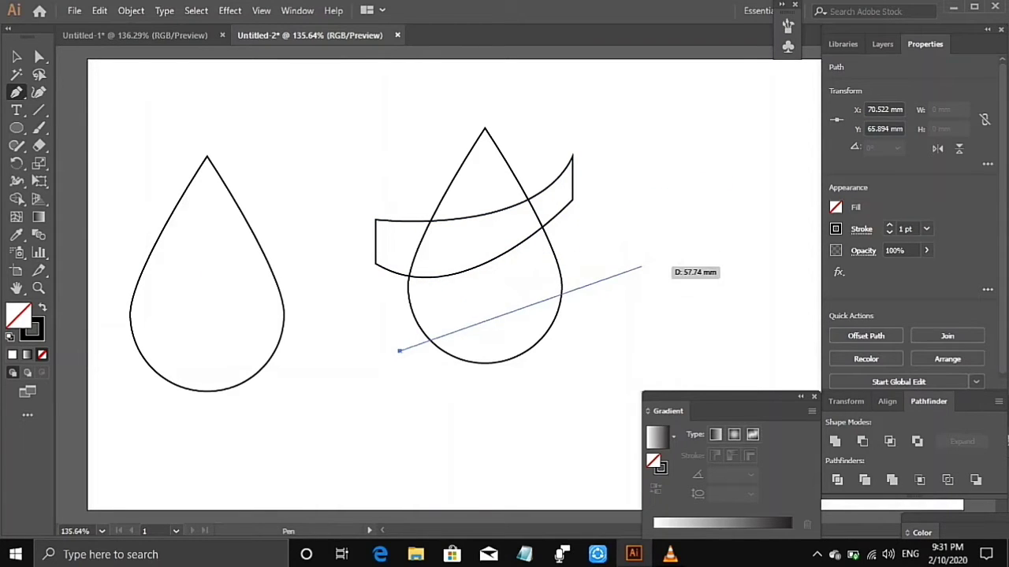
{"action": "left_click_drag", "start_coordinate": [640, 265], "coordinate": [706, 278]}
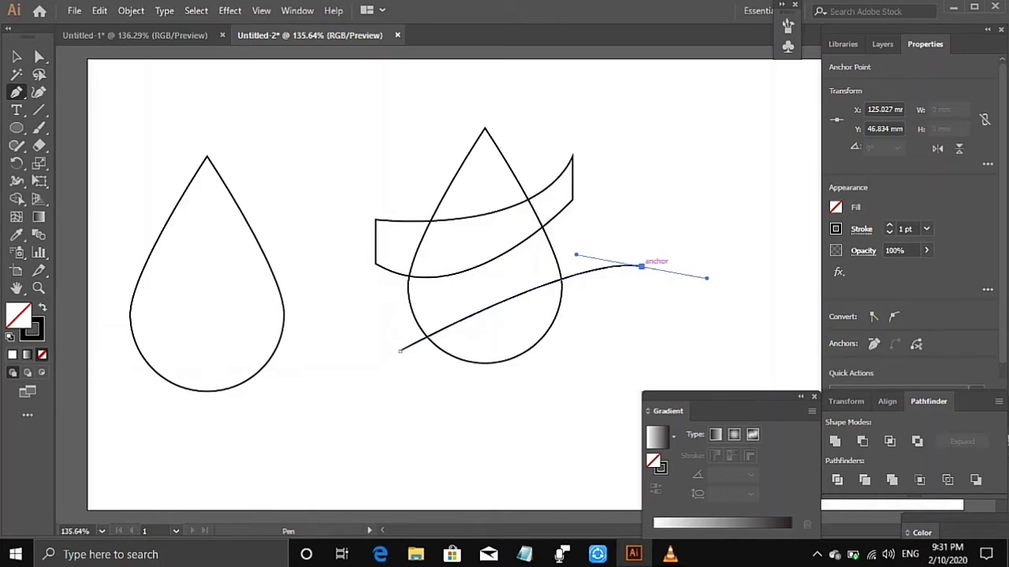
{"action": "left_click", "coordinate": [639, 265]}
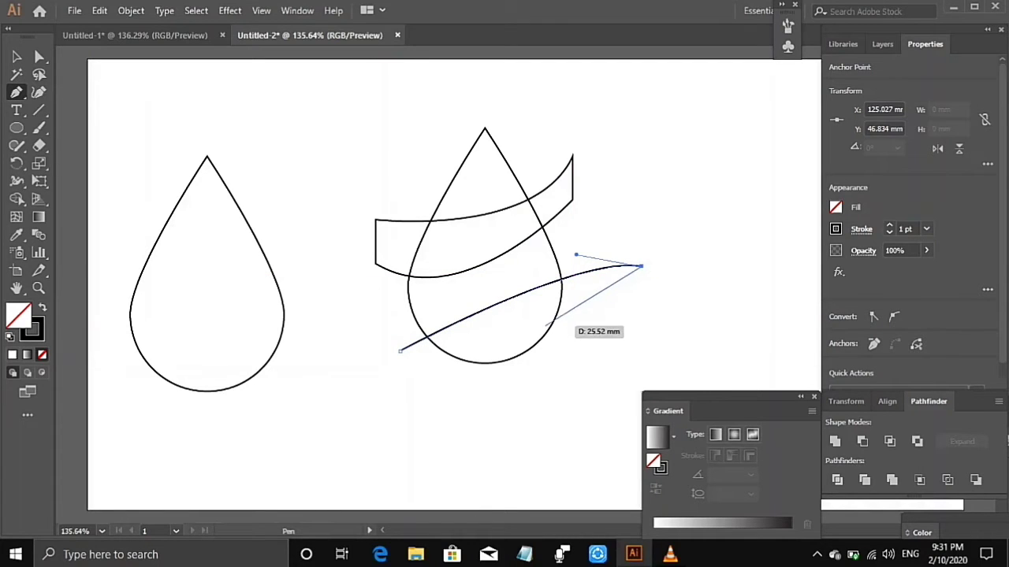
{"action": "left_click", "coordinate": [636, 293]}
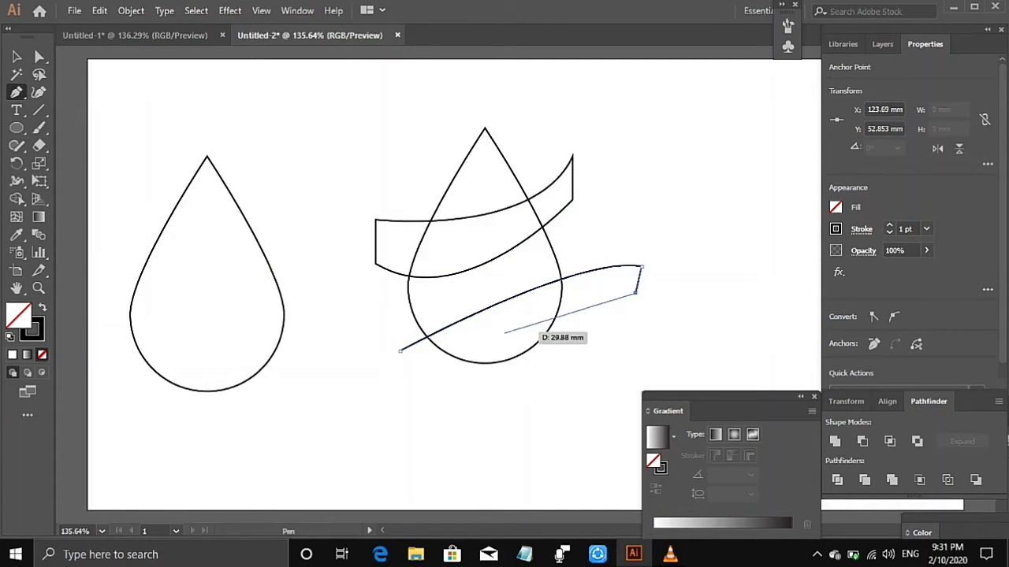
{"action": "left_click_drag", "start_coordinate": [431, 375], "coordinate": [399, 423]}
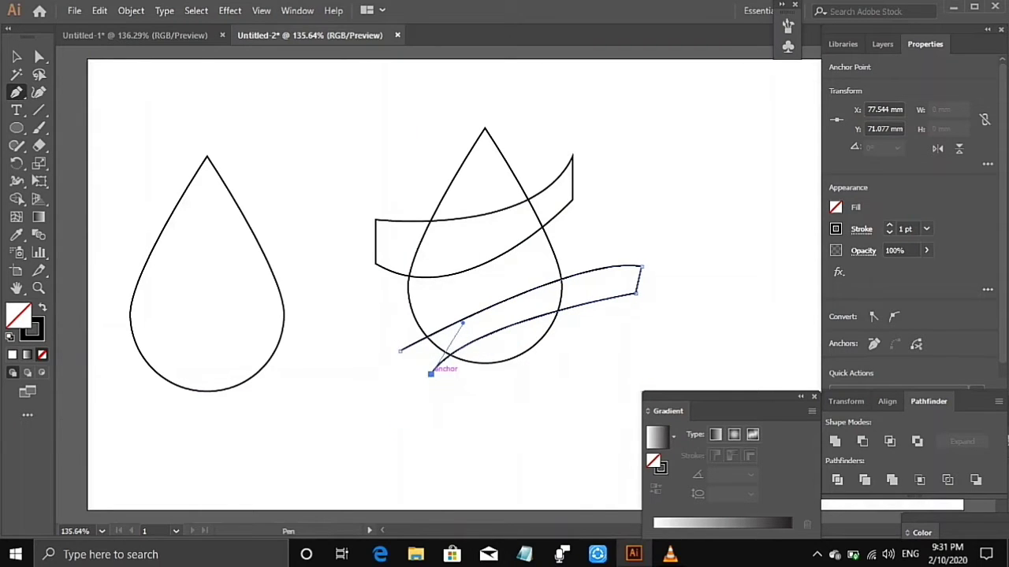
{"action": "left_click", "coordinate": [400, 351]}
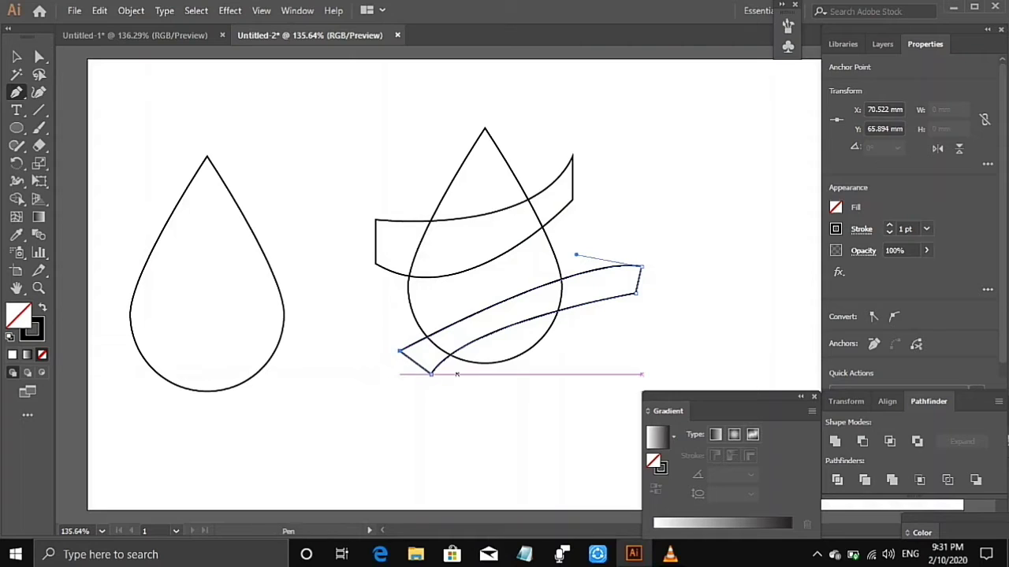
Cut the lower band out of the right teardrop with the Minus Front shape mode
{"action": "key", "text": "ctrl"}
{"action": "key", "text": "v"}
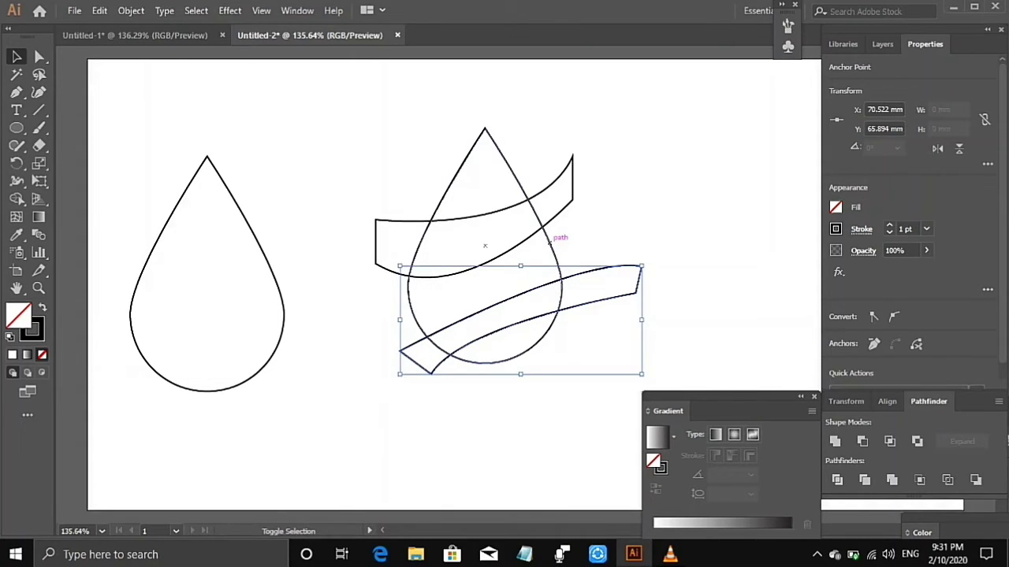
{"action": "left_click", "coordinate": [549, 242], "text": "shift"}
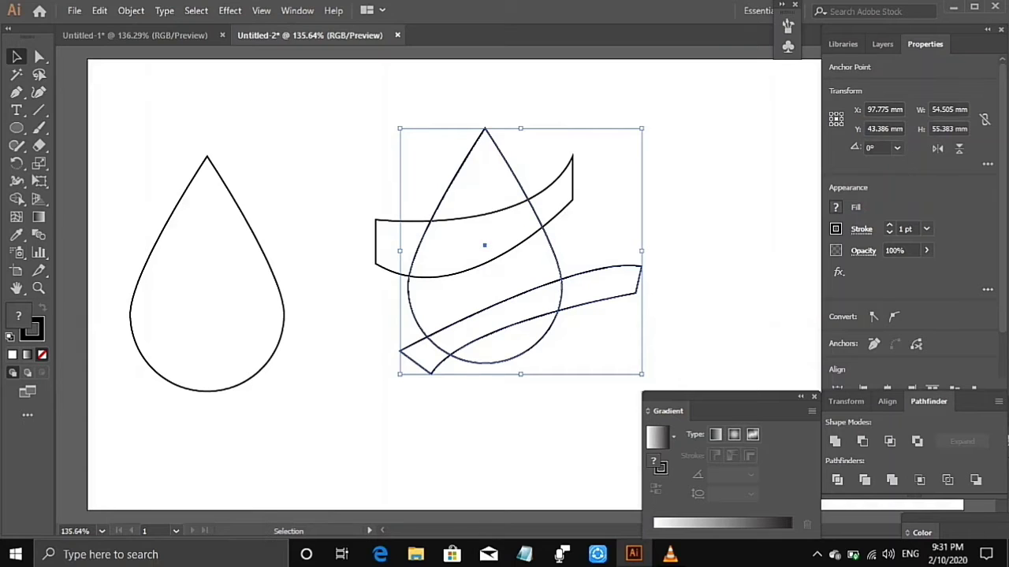
{"action": "left_click", "coordinate": [863, 441]}
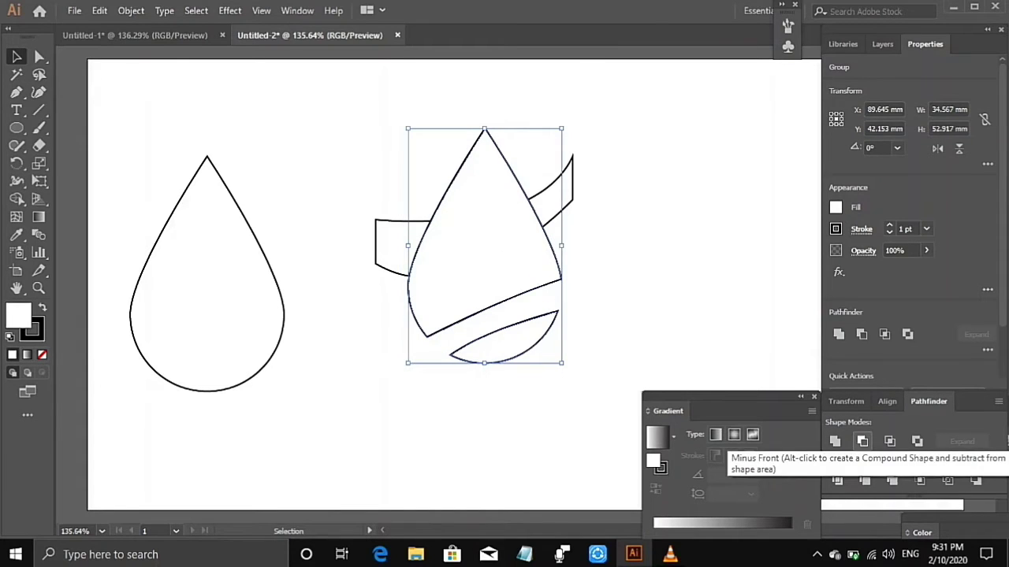
Ungroup the two pieces of the cut teardrop and clear the selection
{"action": "key", "text": "ctrl"}
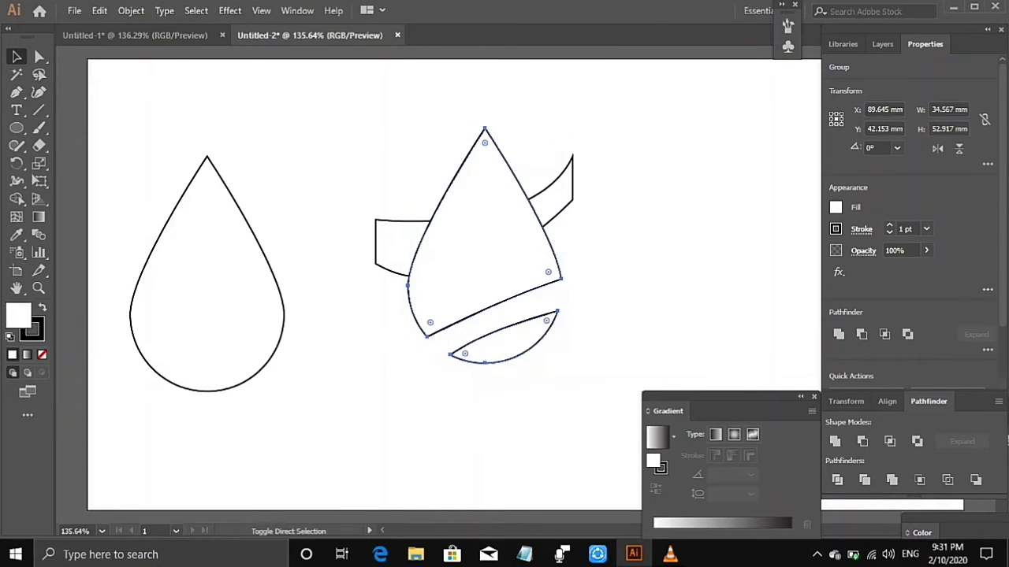
{"action": "right_click", "coordinate": [466, 258]}
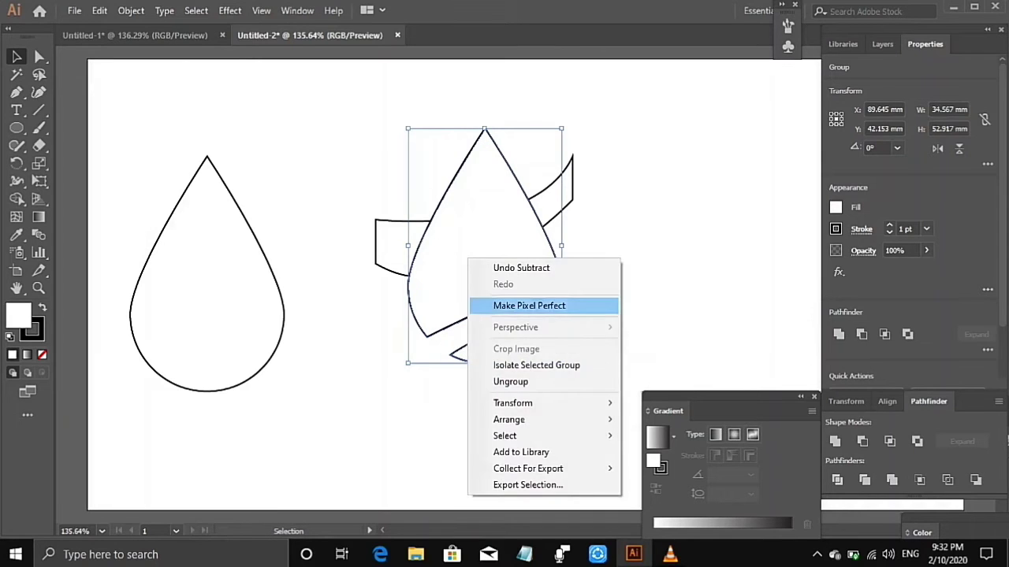
{"action": "left_click", "coordinate": [511, 382]}
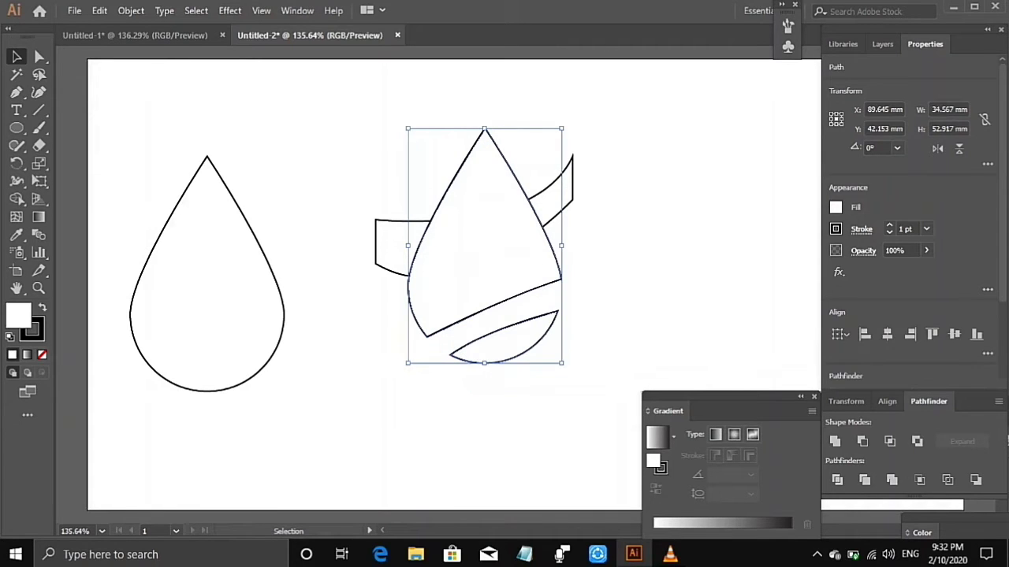
{"action": "left_click", "coordinate": [593, 372]}
Bring the upper curved band to the front of the cut teardrop
{"action": "right_click", "coordinate": [560, 198]}
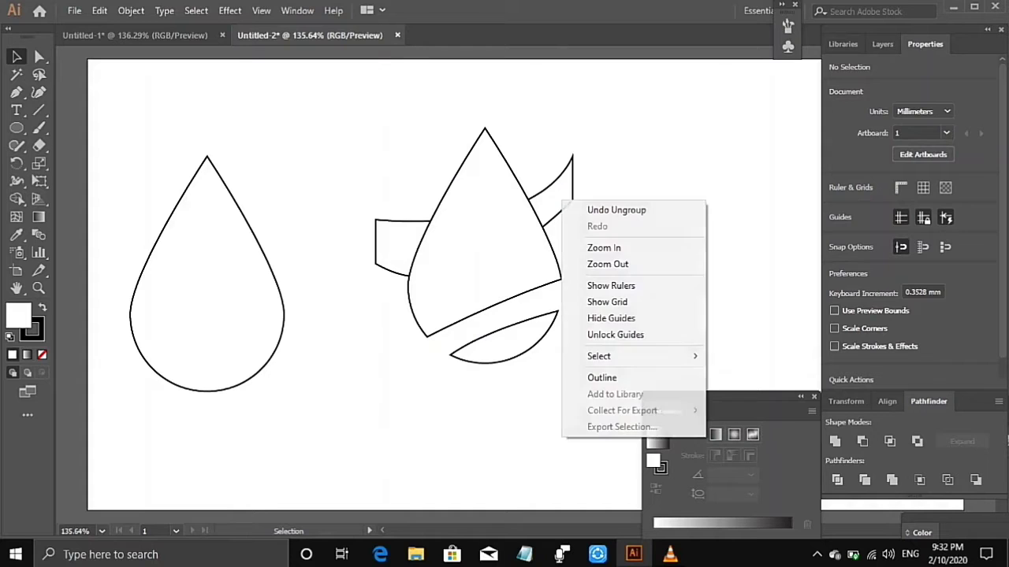
{"action": "left_click", "coordinate": [552, 186]}
{"action": "right_click", "coordinate": [548, 188]}
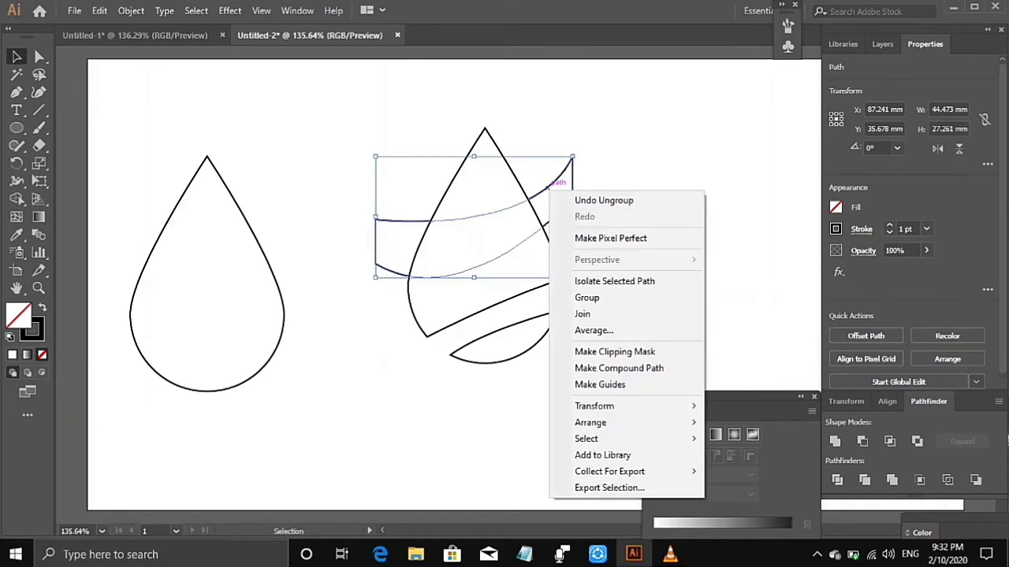
{"action": "mouse_move", "coordinate": [631, 423]}
{"action": "left_click", "coordinate": [781, 421]}
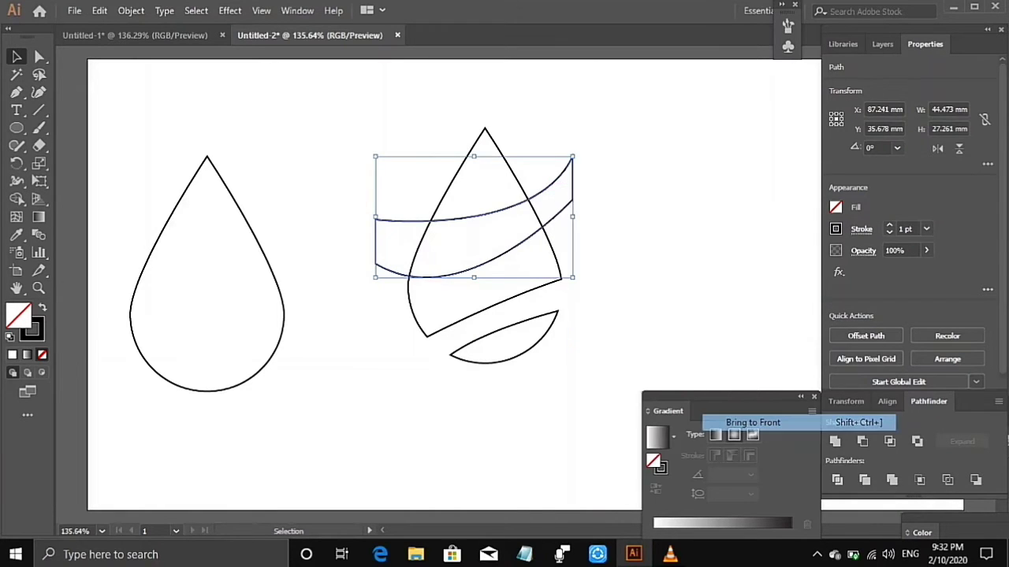
{"action": "left_click", "coordinate": [678, 276]}
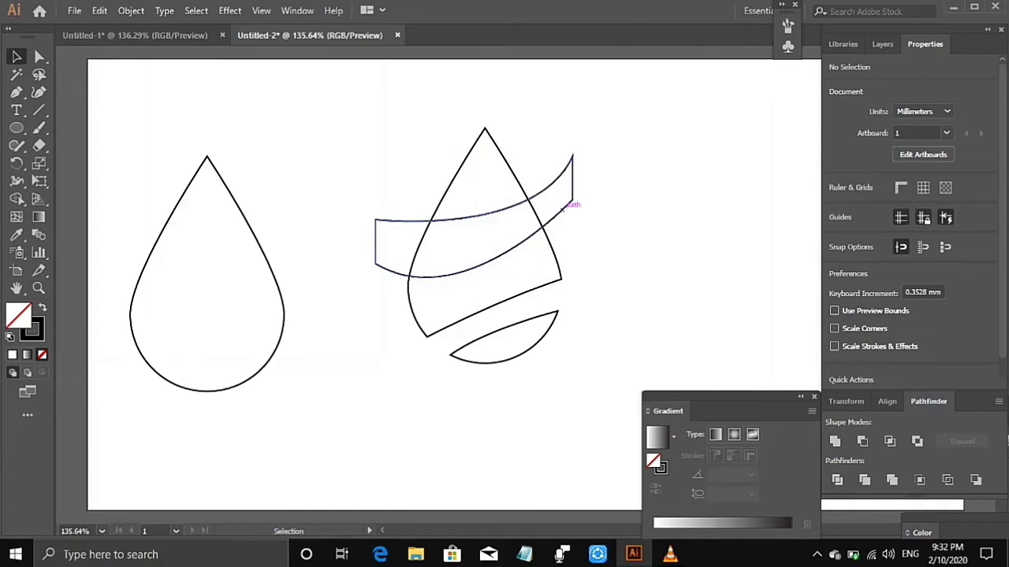
Cut the upper band out of the large teardrop piece with Minus Front and clear the selection
{"action": "left_click", "coordinate": [572, 202]}
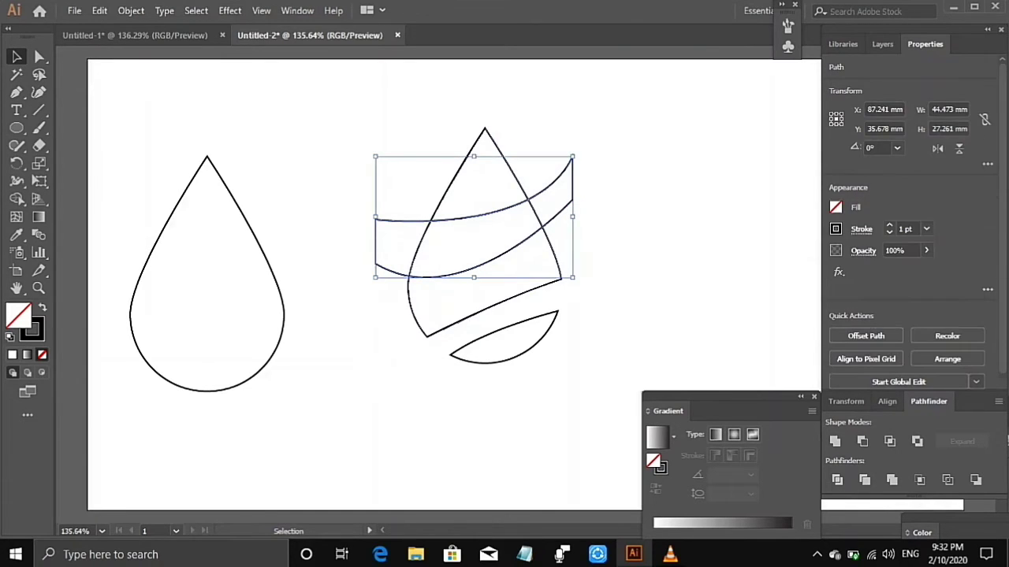
{"action": "left_click", "coordinate": [492, 140], "text": "shift"}
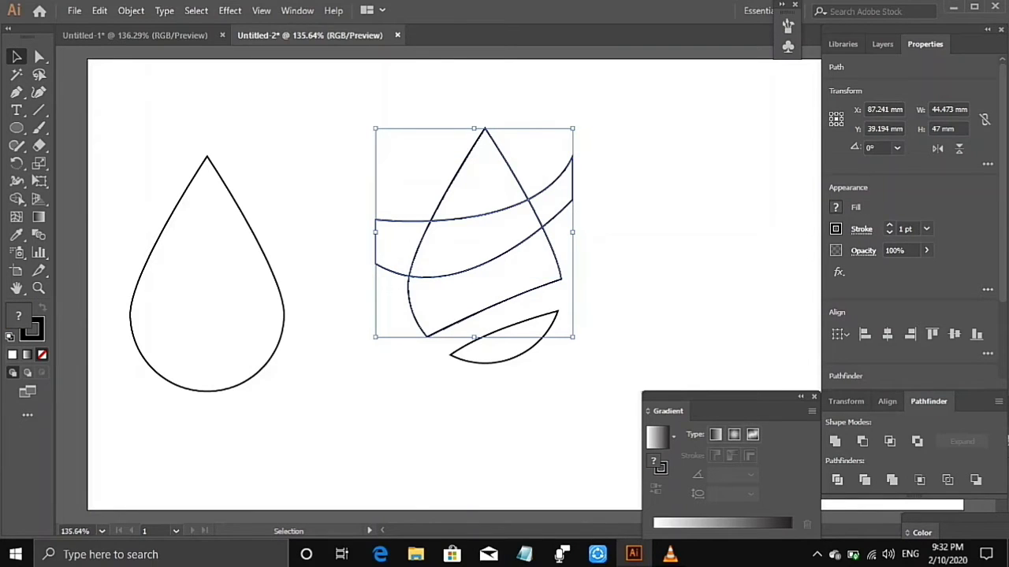
{"action": "left_click", "coordinate": [862, 440]}
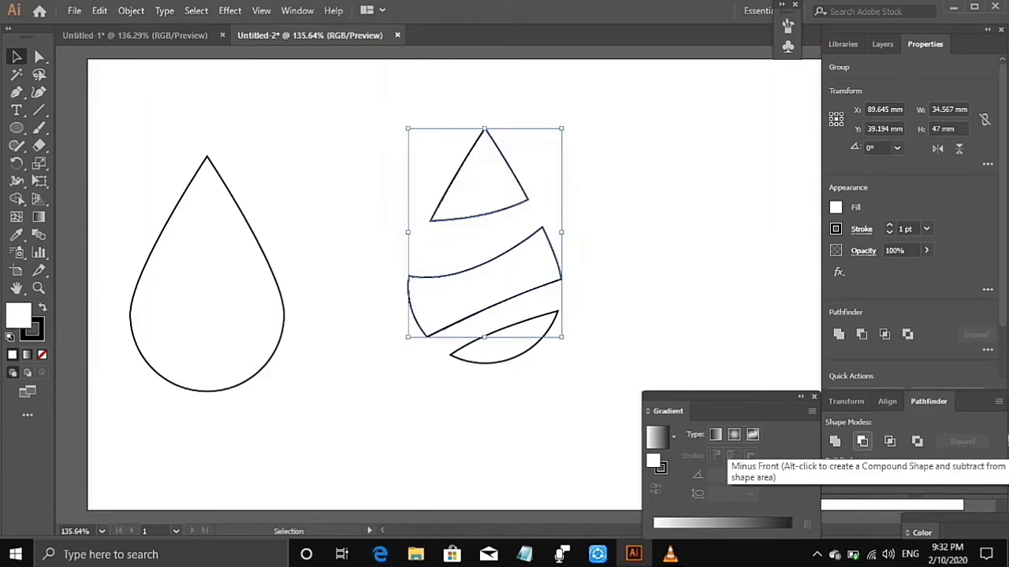
{"action": "key", "text": "ctrl+shift+a"}
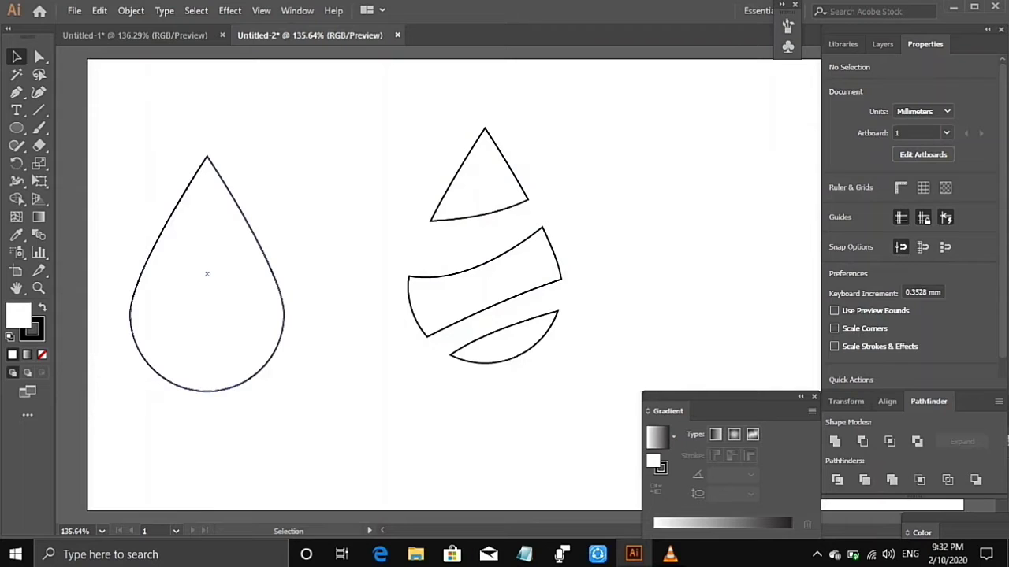
Move the uncut teardrop about 17 mm toward the cut pieces and fill it with the White, Black gradient
{"action": "left_click_drag", "start_coordinate": [207, 274], "coordinate": [284, 273]}
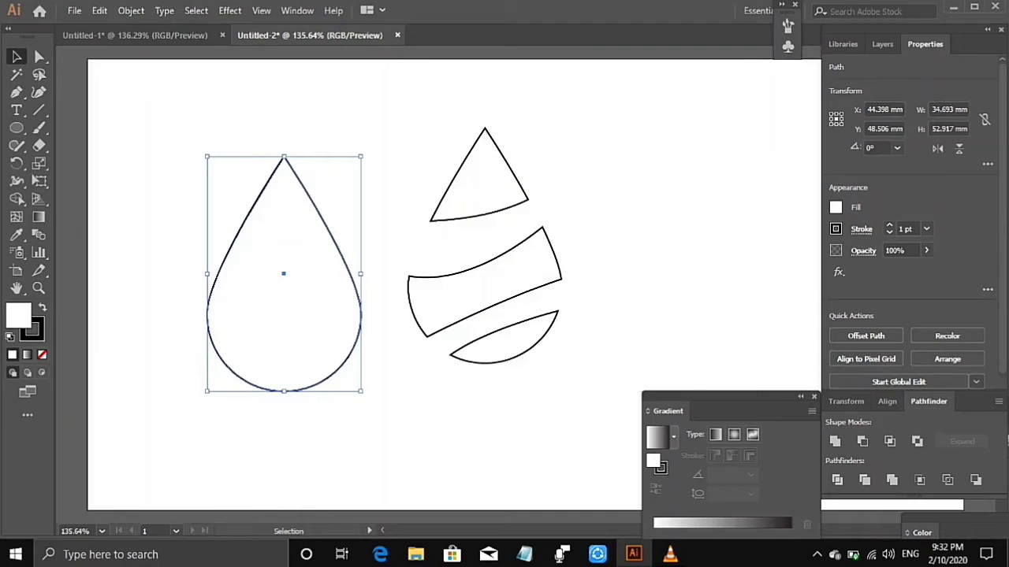
{"action": "left_click", "coordinate": [673, 435]}
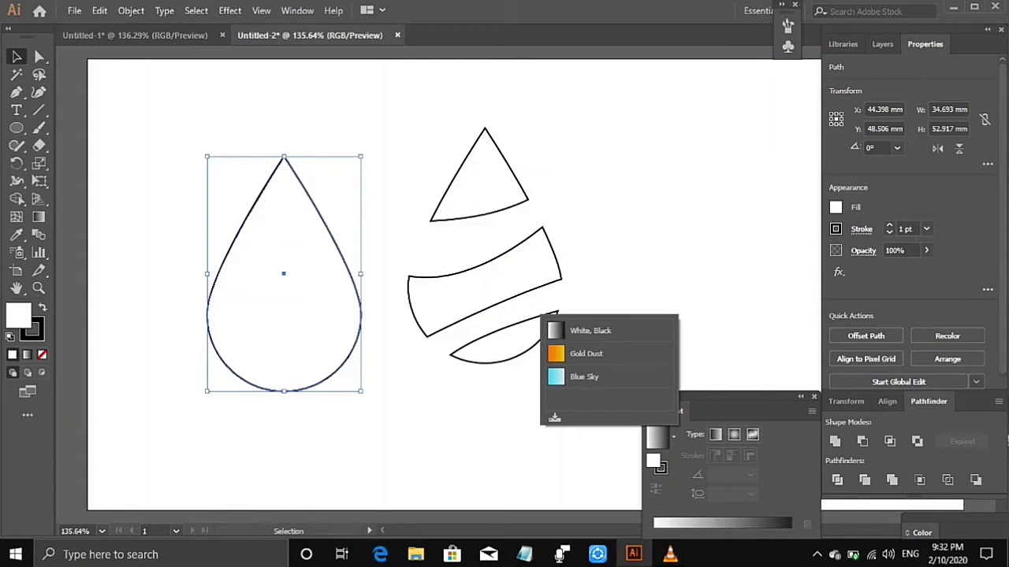
{"action": "left_click", "coordinate": [590, 330]}
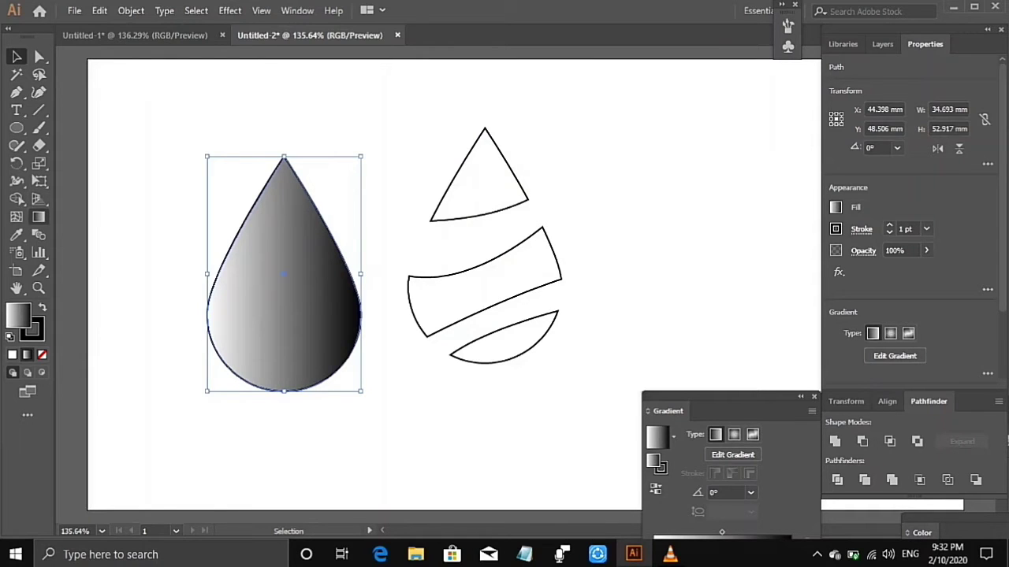
Try the Gradient tool on the uncut teardrop and undo its gradient fill
{"action": "key", "text": "g"}
{"action": "mouse_move", "coordinate": [206, 273]}
{"action": "left_mouse_down"}
{"action": "mouse_move", "coordinate": [343, 273]}
{"action": "mouse_move", "coordinate": [207, 273]}
{"action": "left_mouse_up"}
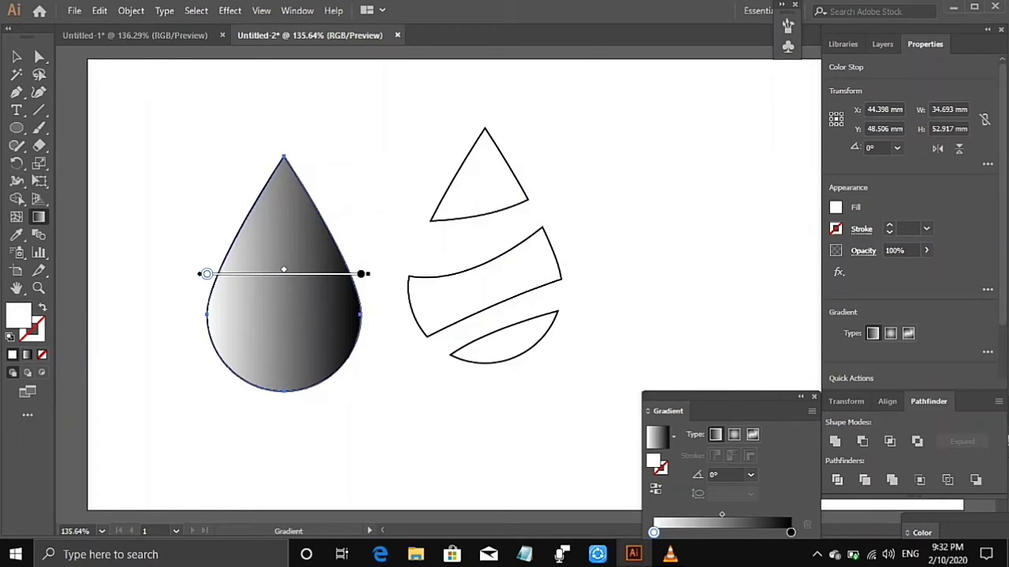
{"action": "key", "text": "ctrl+z"}
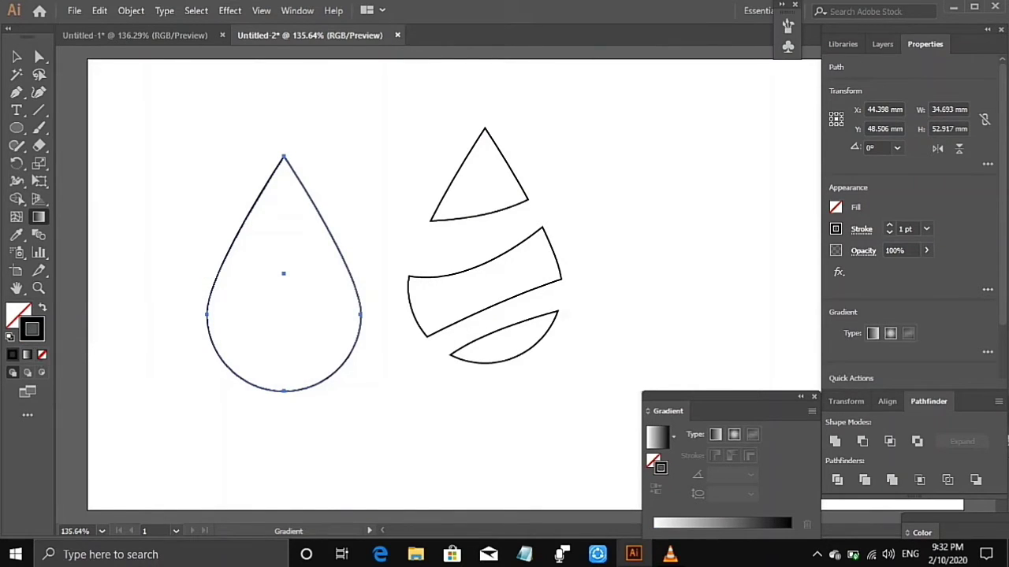
Fill the uncut teardrop with the white-to-black linear gradient and remove its stroke
{"action": "left_click", "coordinate": [16, 314]}
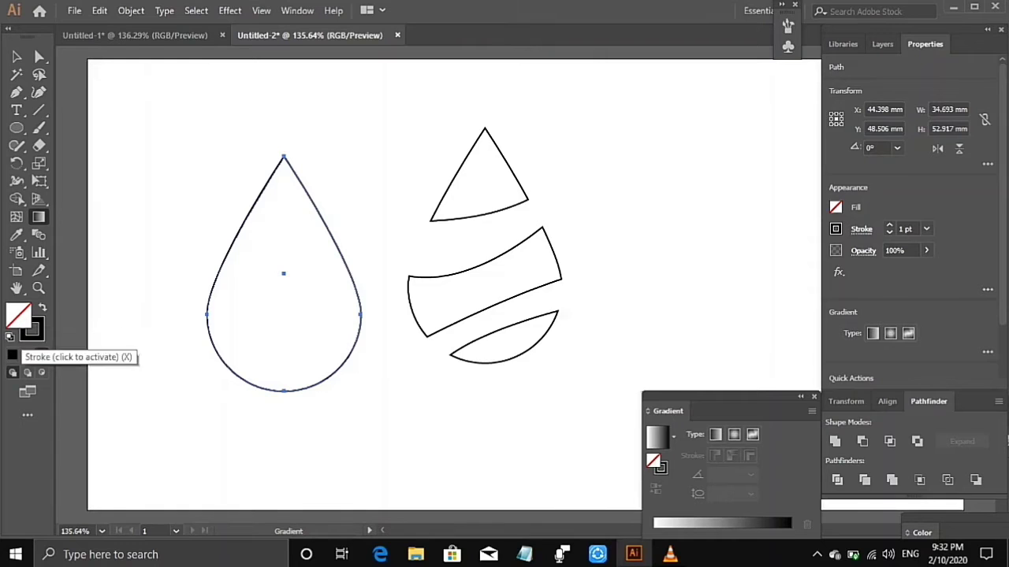
{"action": "key", "text": "."}
{"action": "key", "text": "x"}
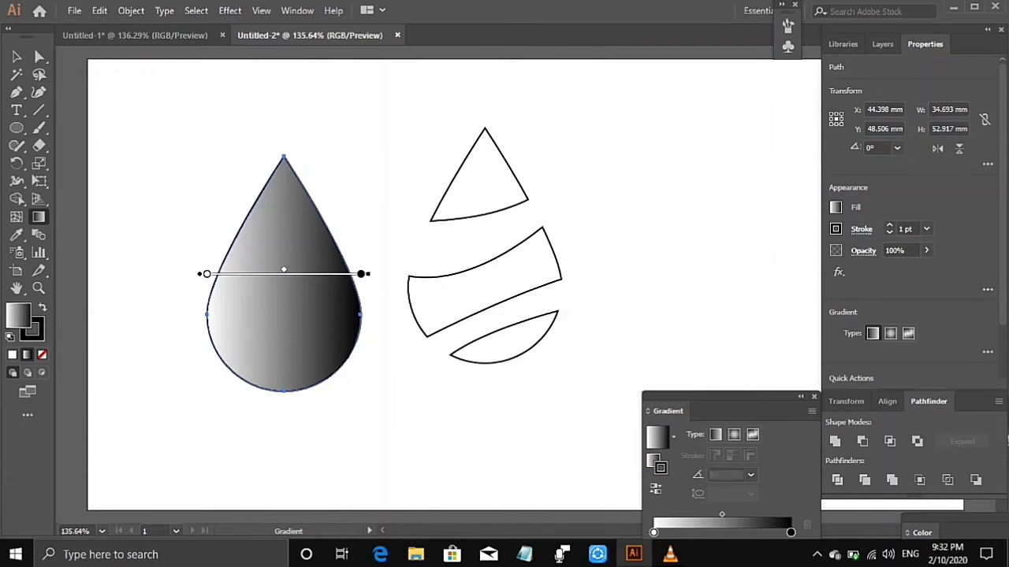
{"action": "key", "text": "slash"}
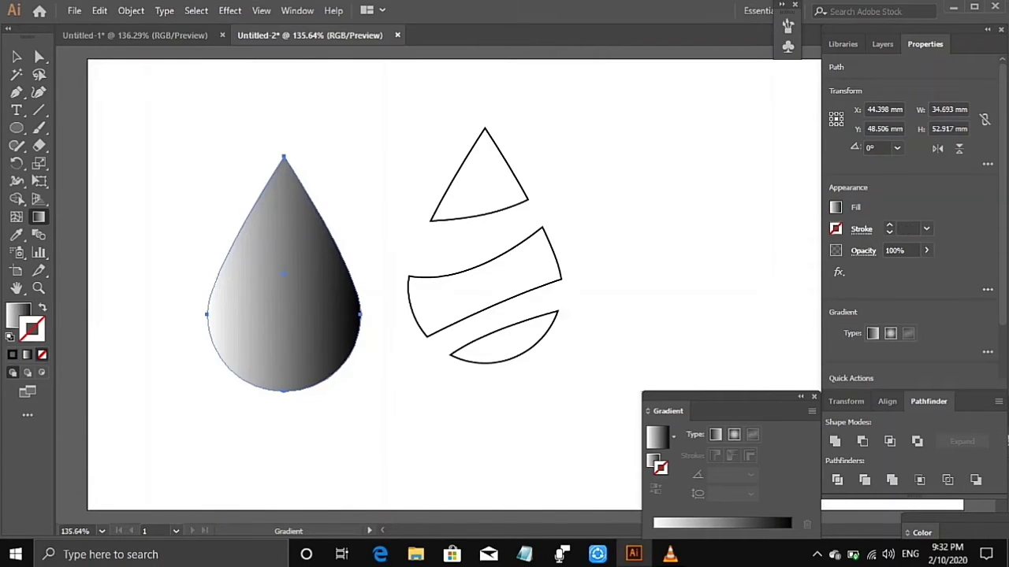
Move the gradient teardrop about 45 mm right and 6 mm up, aligning it behind the cut slices
{"action": "key", "text": "v"}
{"action": "key", "text": "v"}
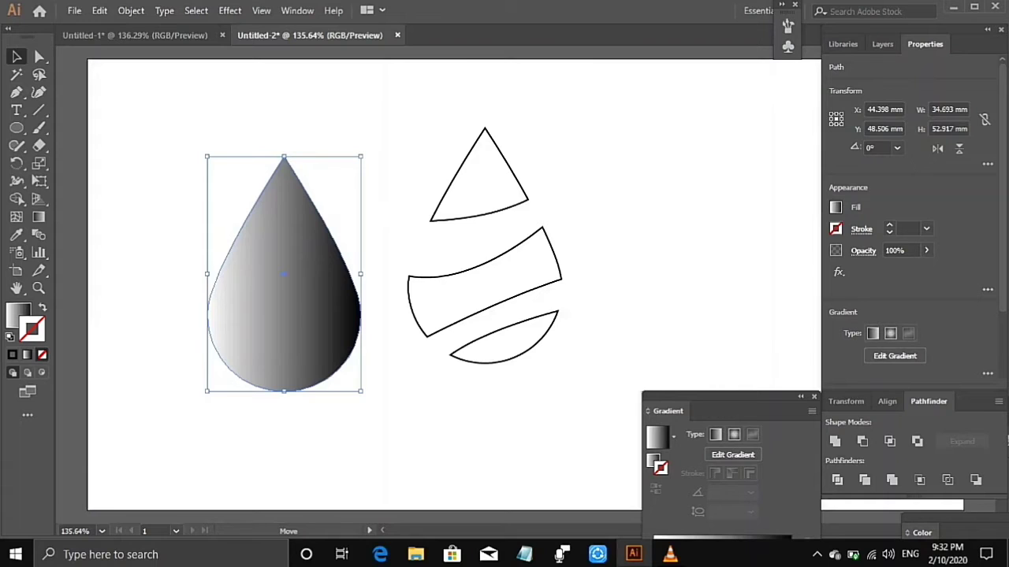
{"action": "left_click_drag", "start_coordinate": [312, 279], "coordinate": [513, 253]}
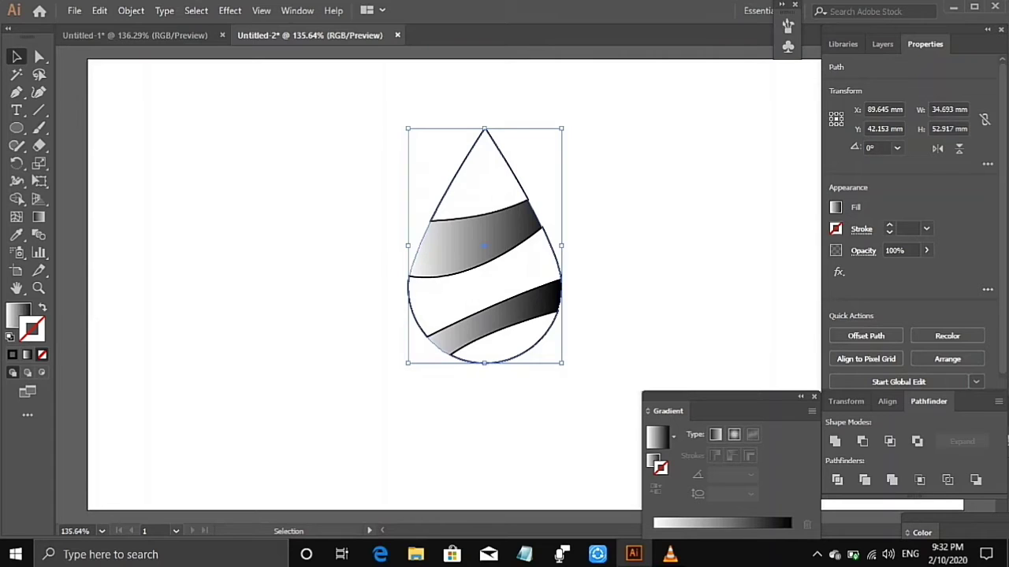
Copy the gradient teardrop about 2 mm right and 4 mm up, subtract the copy with Minus Front, and clear the selection
{"action": "mouse_move", "coordinate": [483, 228]}
{"action": "left_mouse_down"}
{"action": "mouse_move", "coordinate": [504, 224]}
{"action": "mouse_move", "coordinate": [492, 218]}
{"action": "mouse_move", "coordinate": [494, 229]}
{"action": "left_mouse_up"}
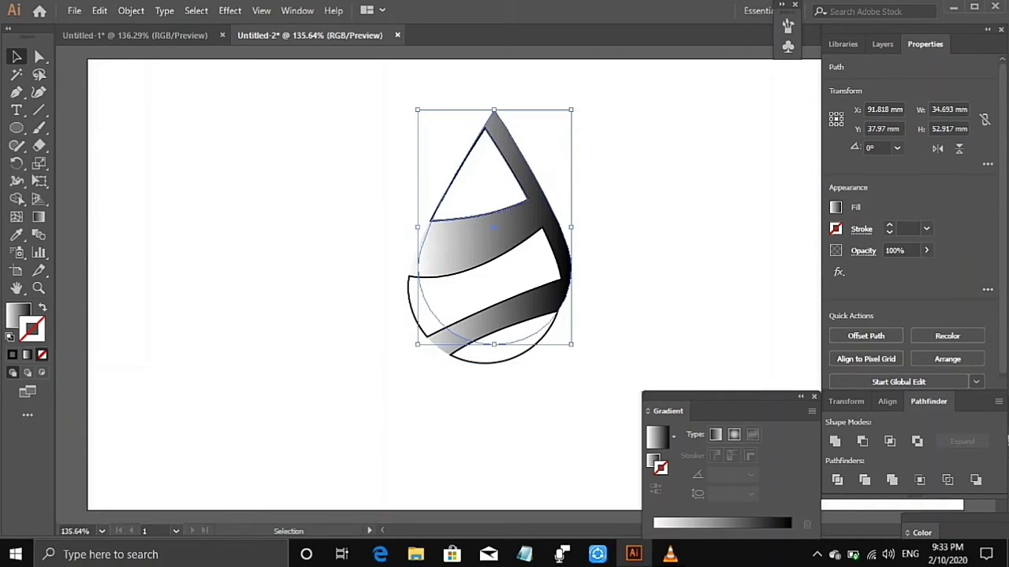
{"action": "left_click", "coordinate": [445, 349], "text": "shift"}
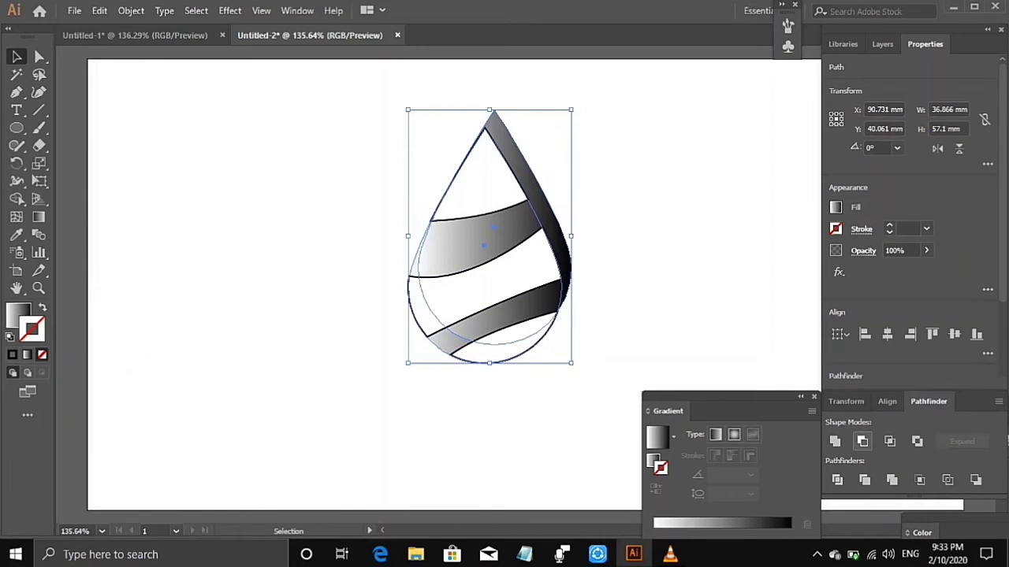
{"action": "left_click", "coordinate": [861, 441]}
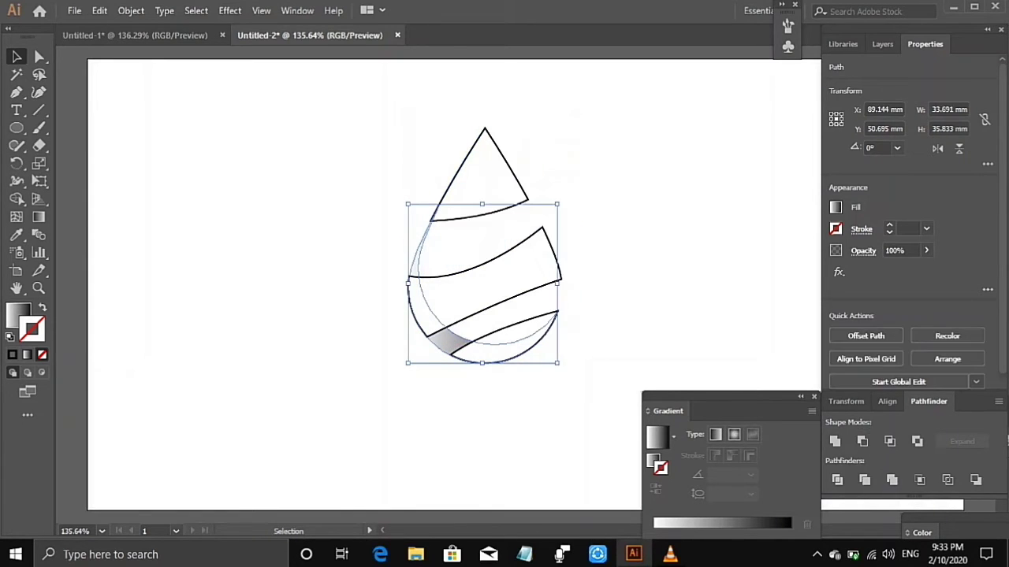
{"action": "key", "text": "ctrl+shift+a"}
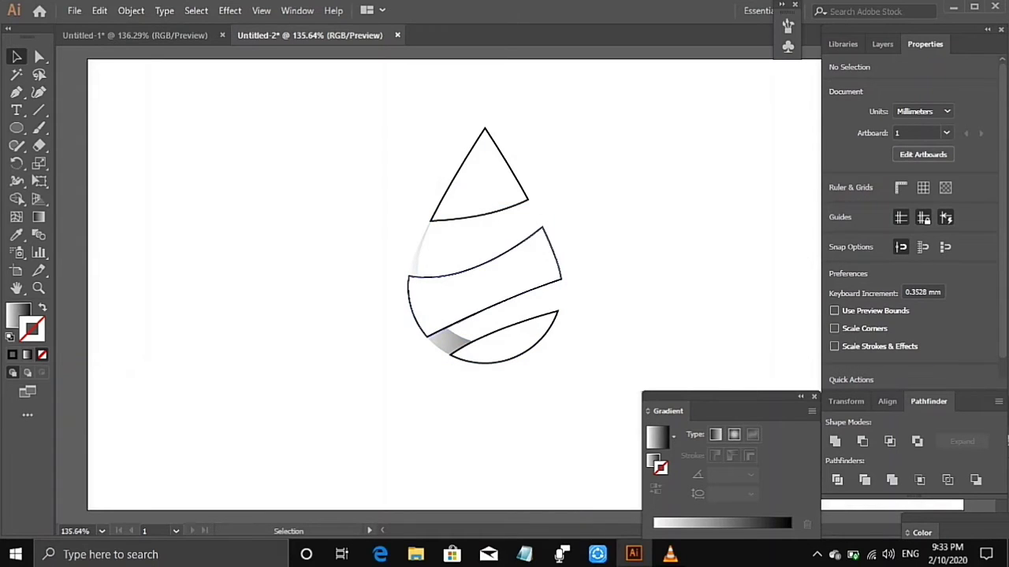
Remove the stroke from the group of the two upper slices
{"action": "left_click", "coordinate": [483, 194]}
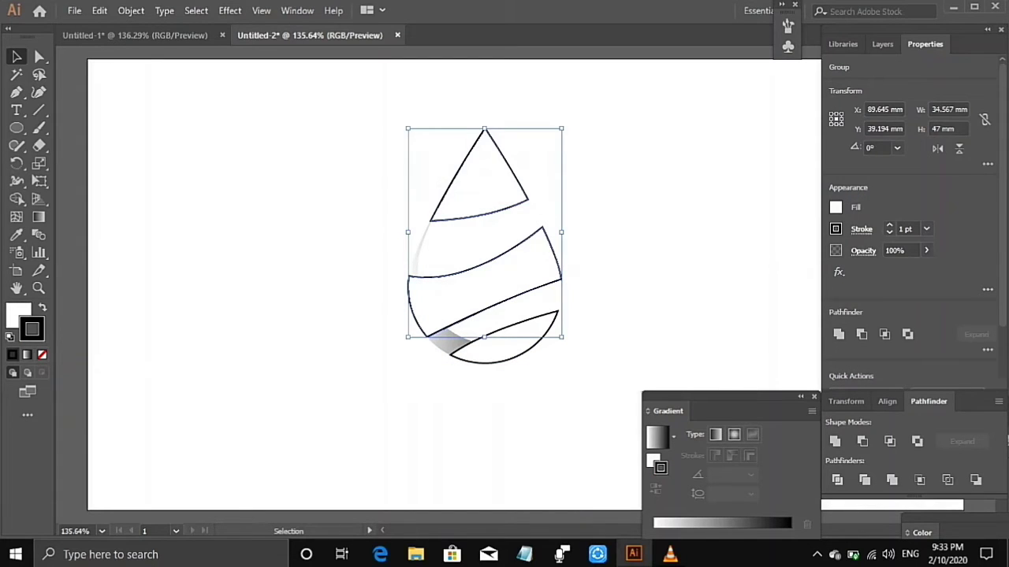
{"action": "left_click", "coordinate": [835, 230]}
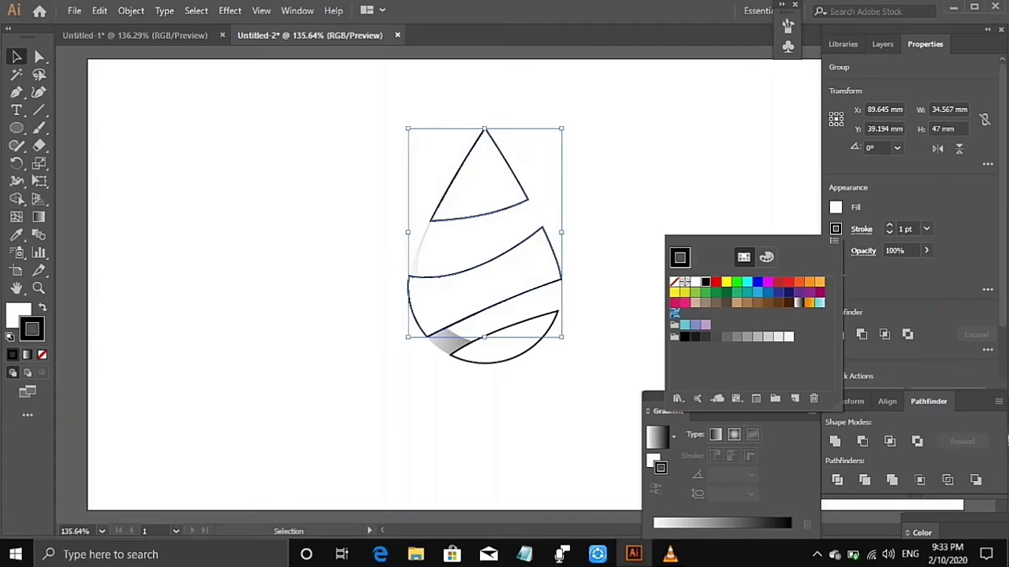
{"action": "left_click", "coordinate": [674, 283]}
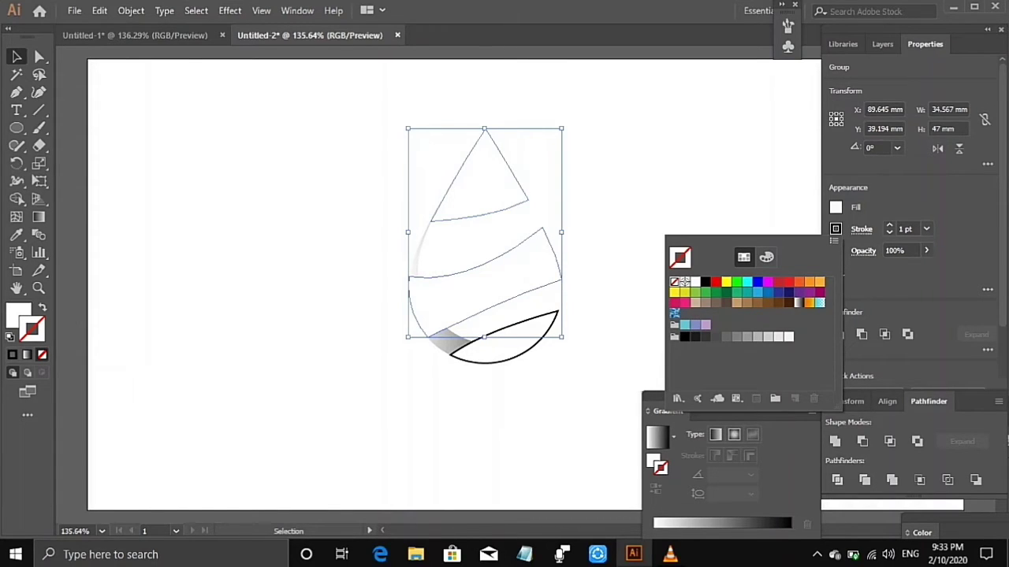
Try the light-blue fading gradient on the upper slices' stroke and set the stroke back to None
{"action": "left_click", "coordinate": [820, 303]}
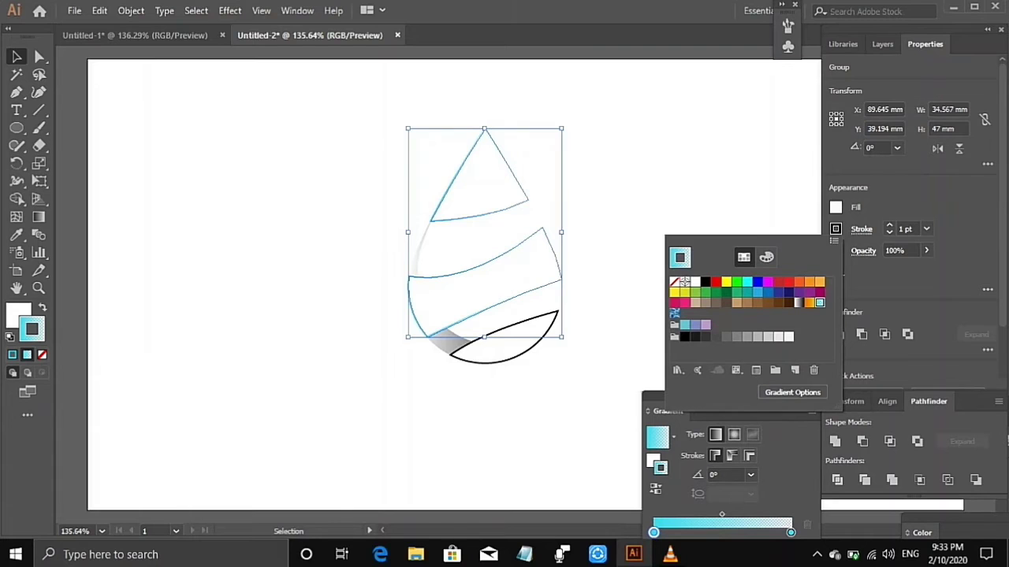
{"action": "left_click", "coordinate": [753, 435]}
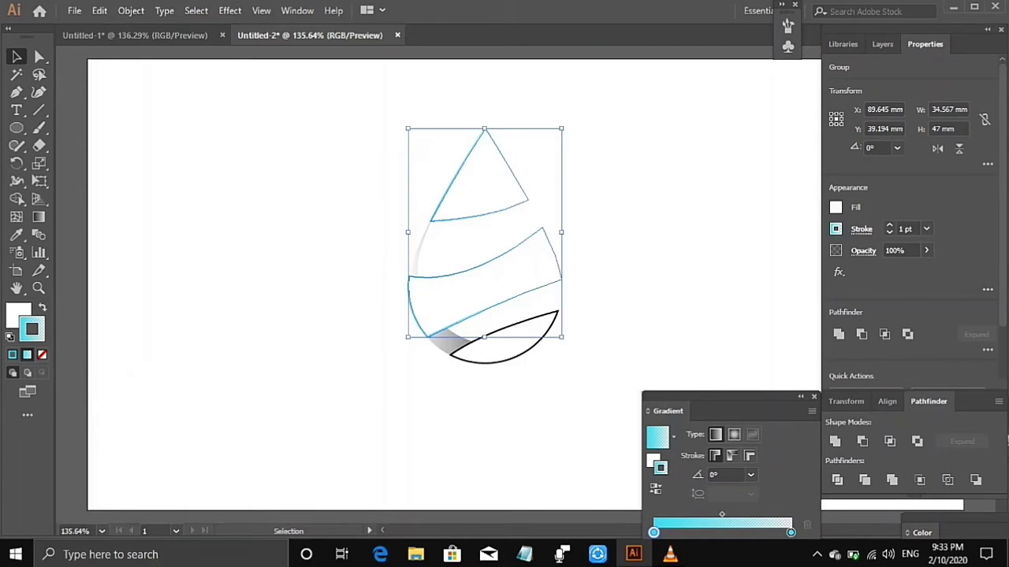
{"action": "left_click", "coordinate": [835, 229]}
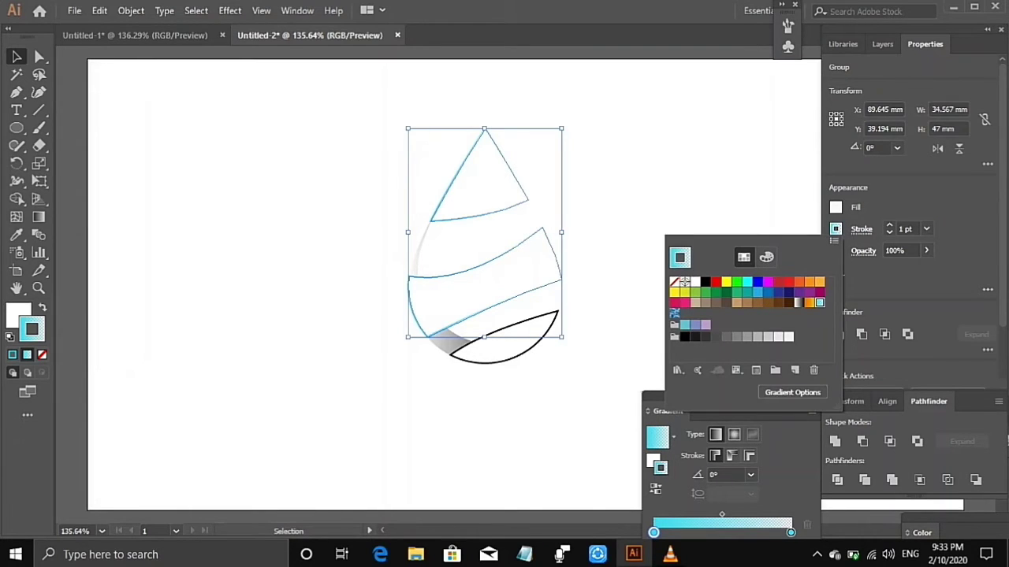
{"action": "key", "text": "slash"}
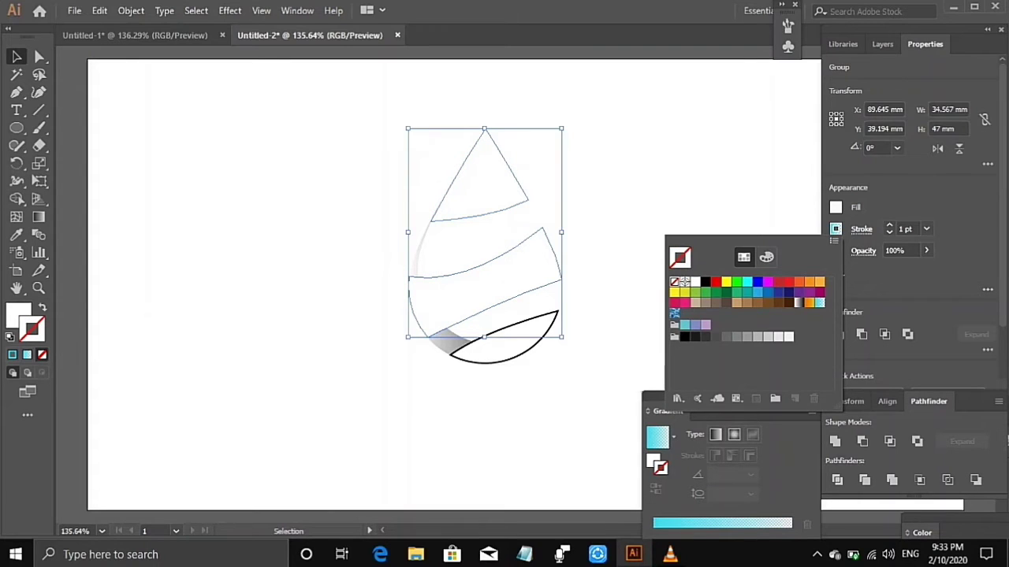
{"action": "key", "text": "Escape"}
Fill the two upper slices with the light-blue fading gradient swatch and clear the selection
{"action": "left_click", "coordinate": [835, 207]}
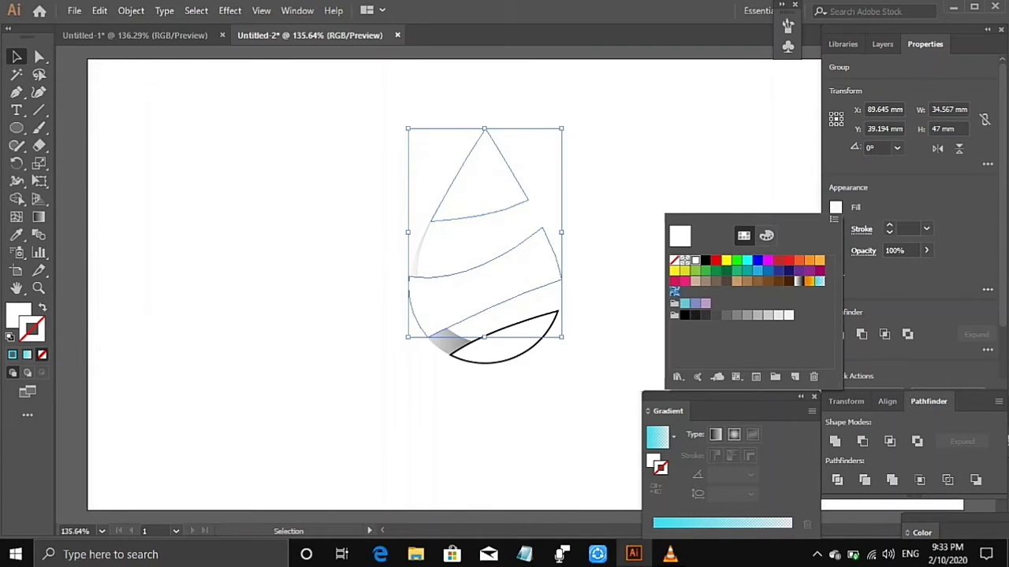
{"action": "left_click", "coordinate": [819, 281]}
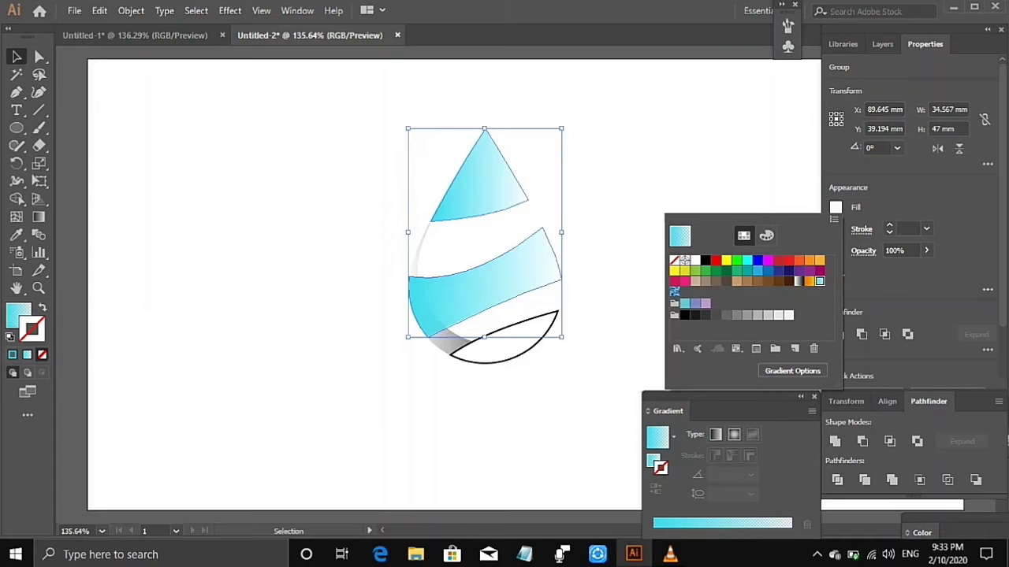
{"action": "key", "text": "Escape"}
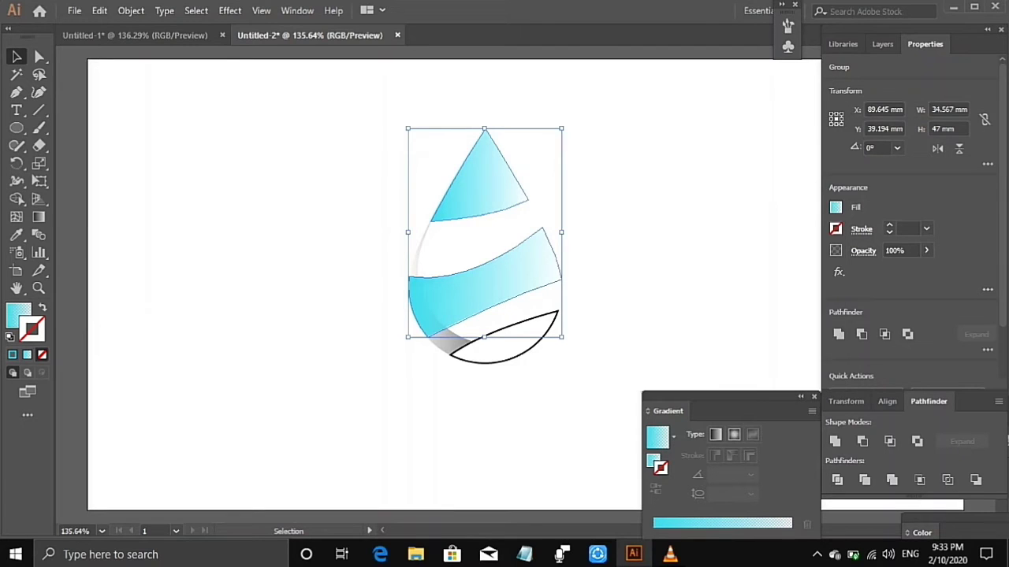
{"action": "key", "text": "ctrl+shift+a"}
Fill the bottom slice of the teardrop with the blue swirl pattern swatch
{"action": "left_click", "coordinate": [505, 335]}
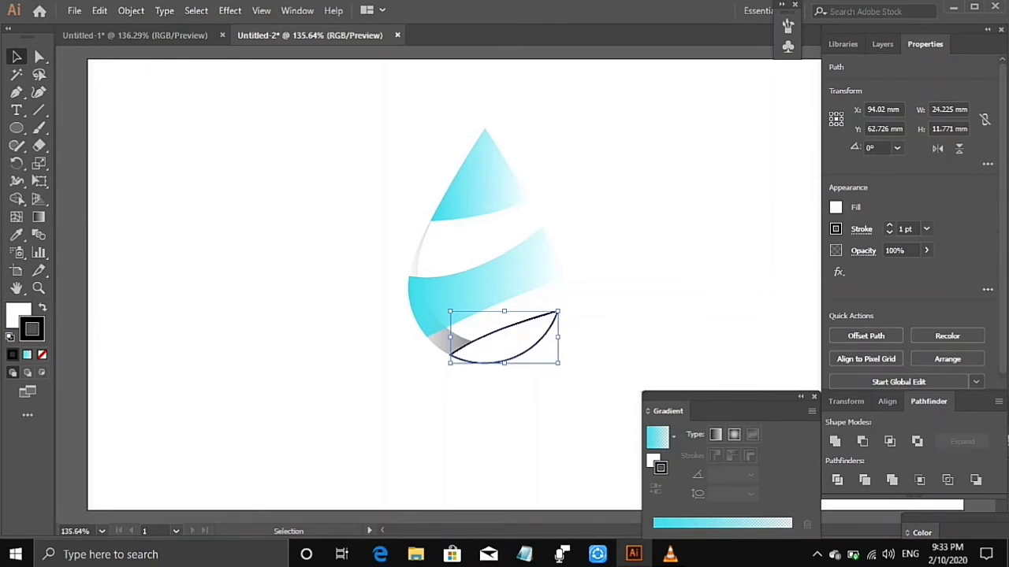
{"action": "left_click", "coordinate": [836, 207]}
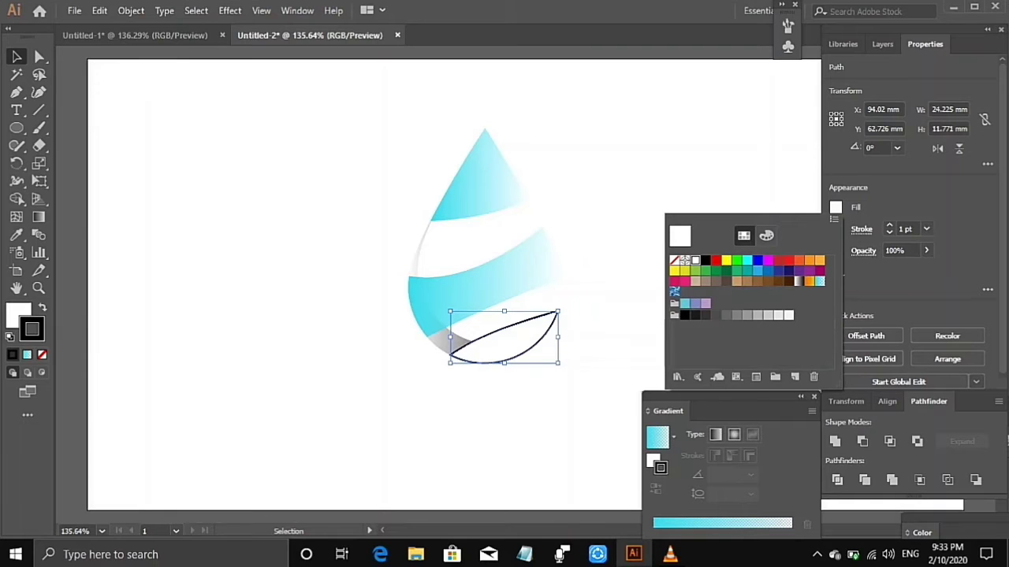
{"action": "left_click", "coordinate": [684, 302]}
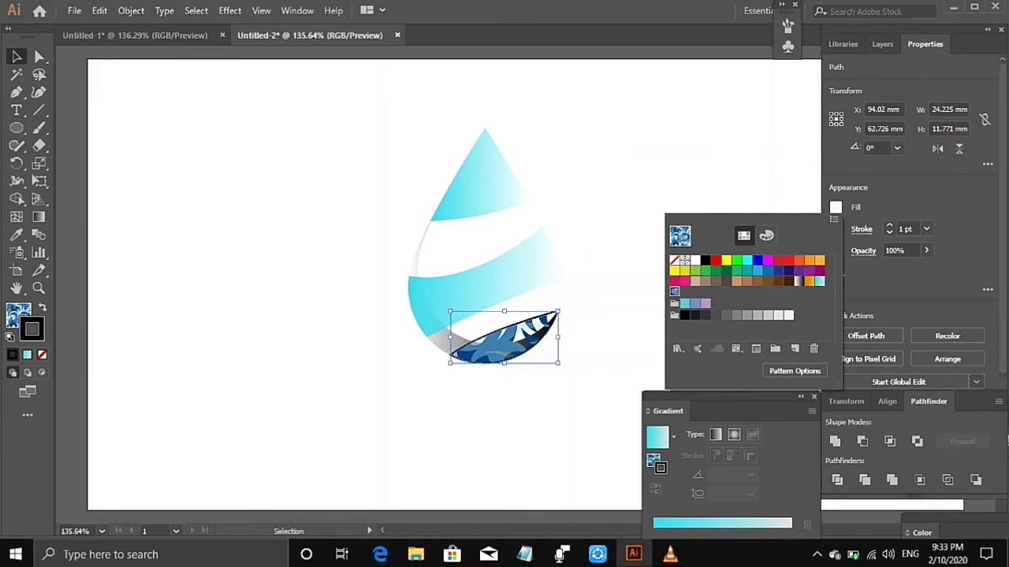
{"action": "key", "text": "Escape"}
Fill the two upper slices with the blue swirl pattern swatch and clear the selection
{"action": "left_click", "coordinate": [489, 284]}
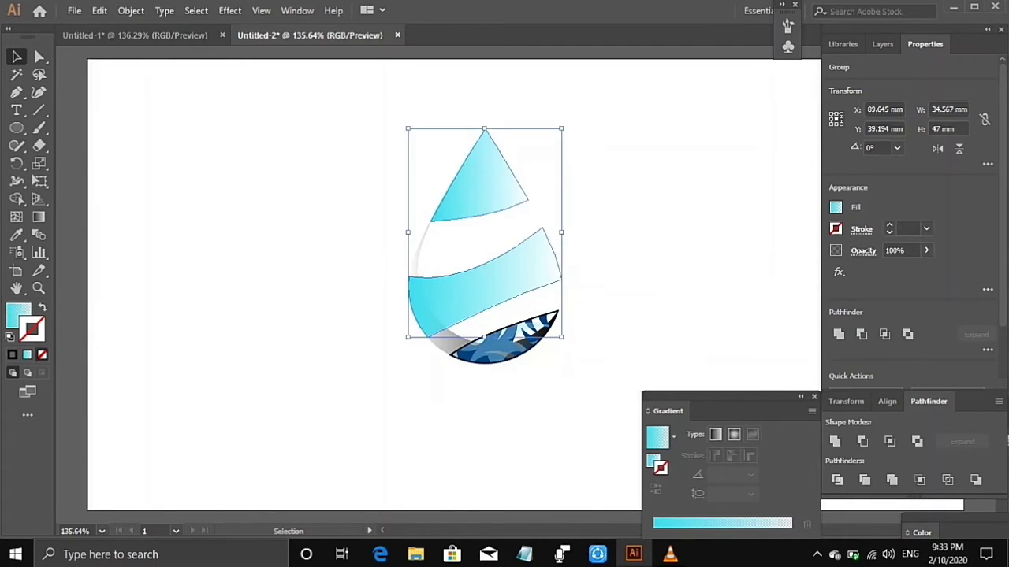
{"action": "left_click", "coordinate": [835, 207]}
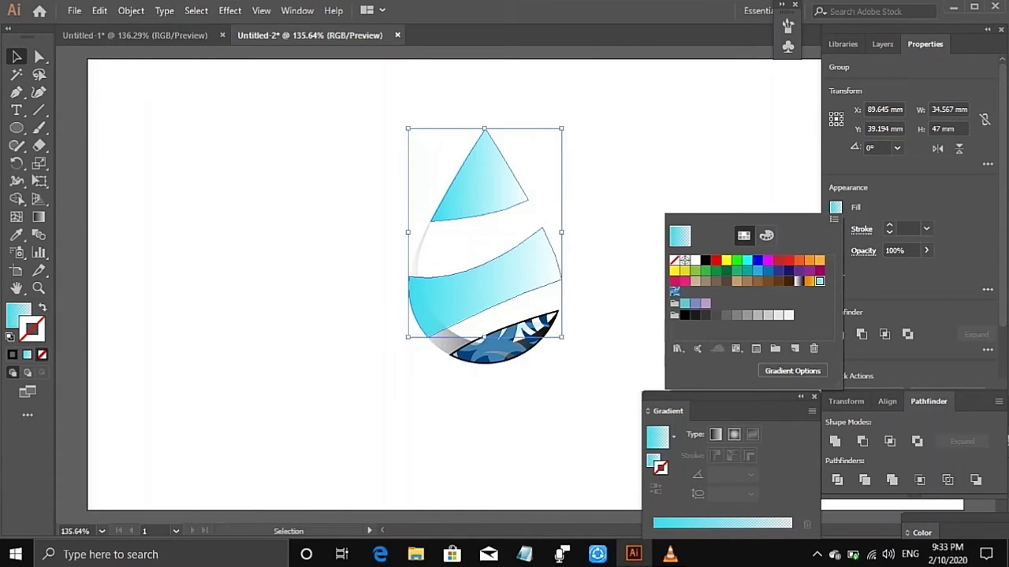
{"action": "left_click", "coordinate": [684, 303]}
{"action": "key", "text": "Escape"}
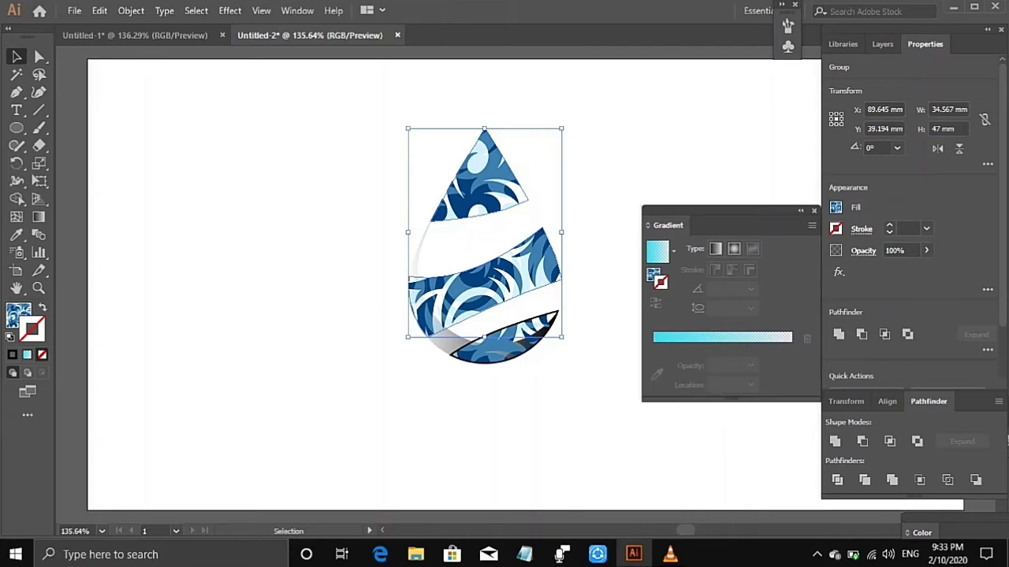
{"action": "key", "text": "ctrl+shift+a"}
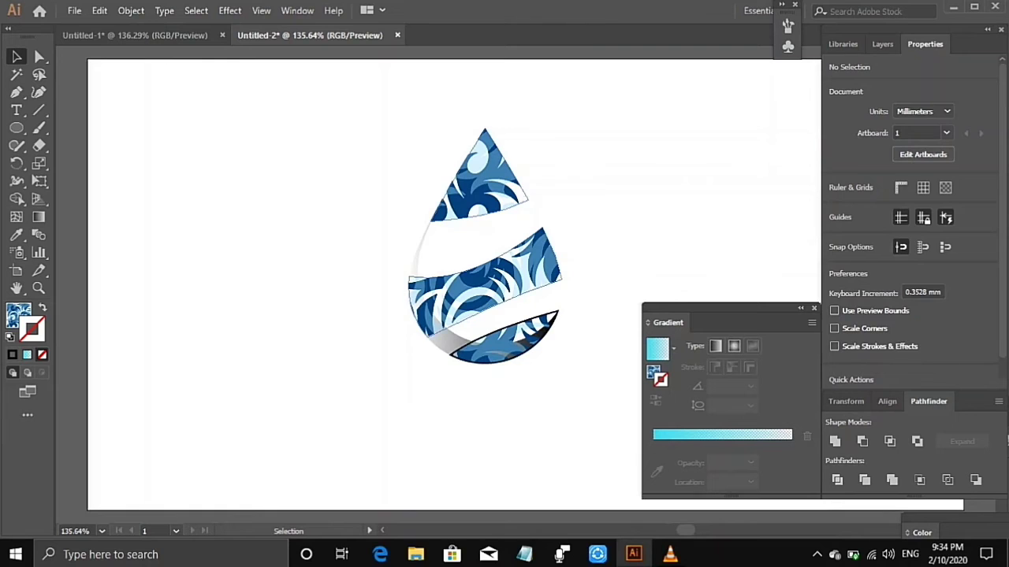
Replace the upper slices' pattern fill with the light-blue fading gradient and clear the selection
{"action": "left_click", "coordinate": [490, 276]}
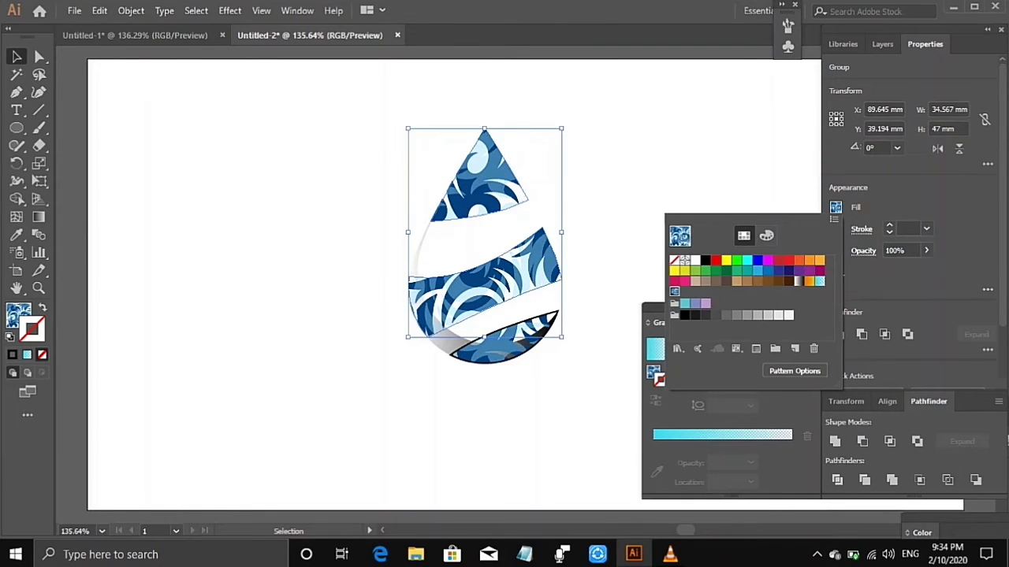
{"action": "left_click", "coordinate": [820, 281]}
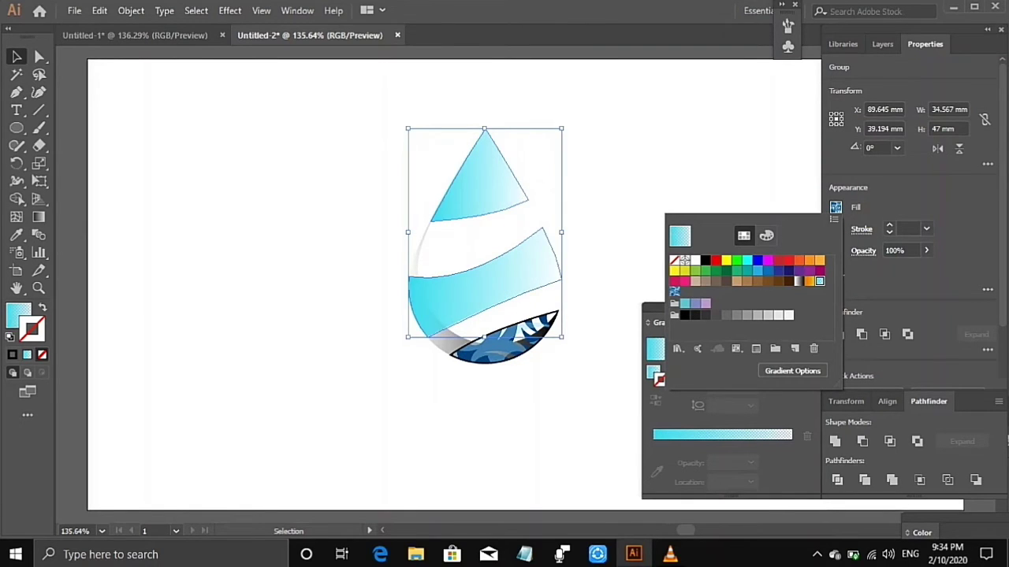
{"action": "key", "text": "Escape"}
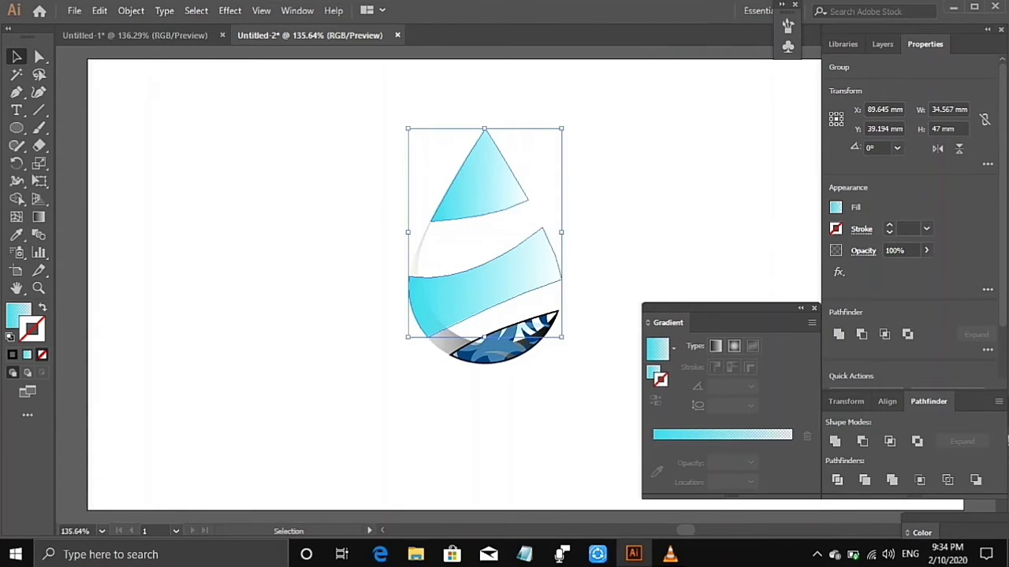
{"action": "left_click", "coordinate": [615, 260]}
Try red on the bottom slice and fill it with the Gold Dust gradient
{"action": "left_click", "coordinate": [501, 352]}
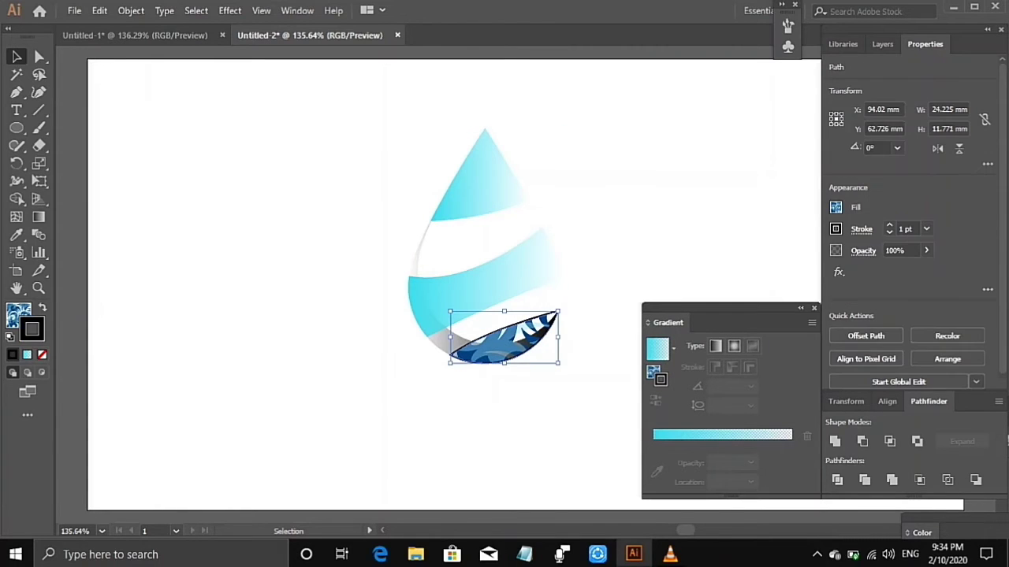
{"action": "left_click", "coordinate": [835, 208]}
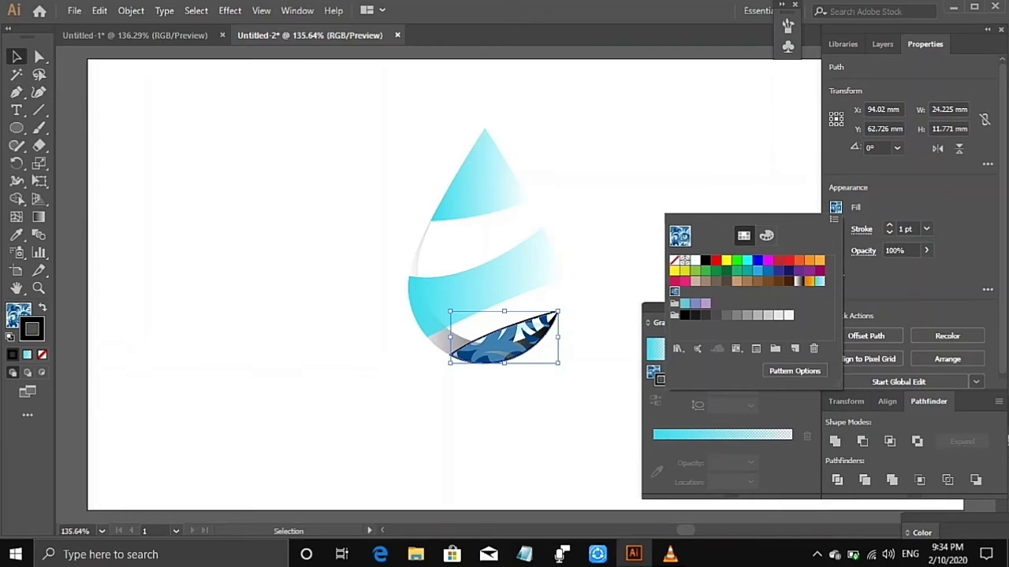
{"action": "left_click", "coordinate": [715, 261]}
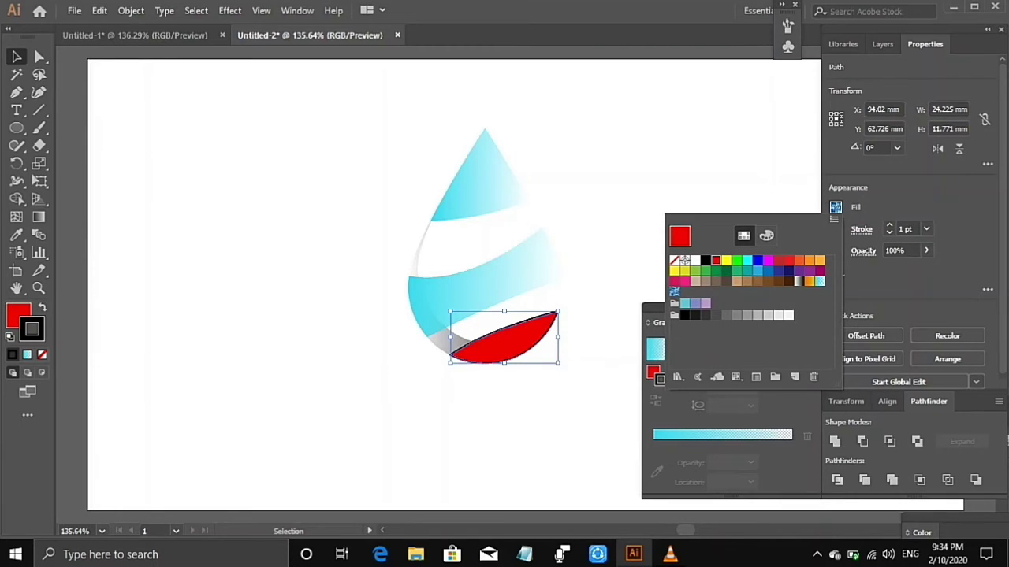
{"action": "left_click", "coordinate": [809, 281]}
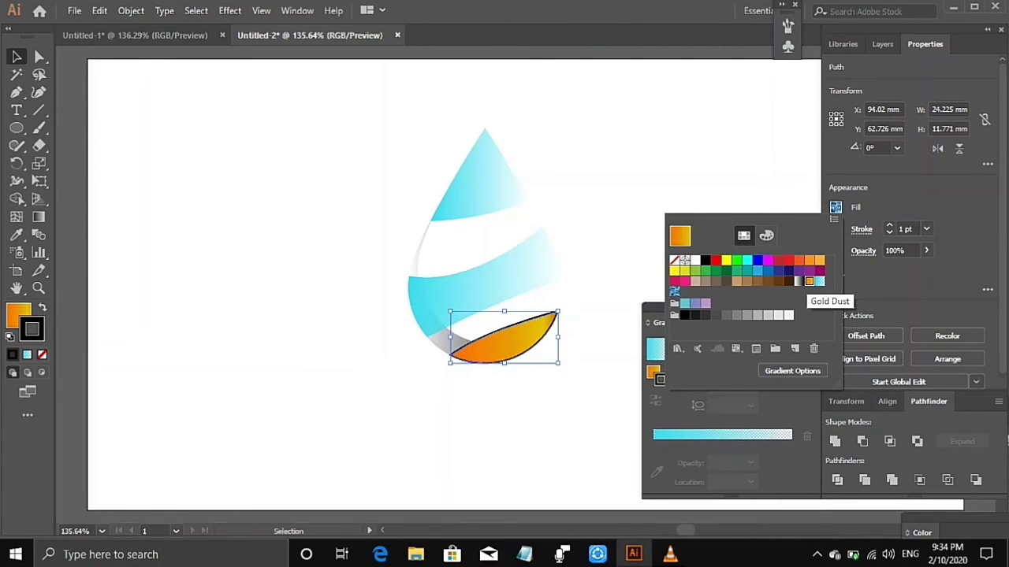
Add a red D4000B colour stop to the bottom slice's fill gradient and place it at 9.26%
{"action": "key", "text": "Escape"}
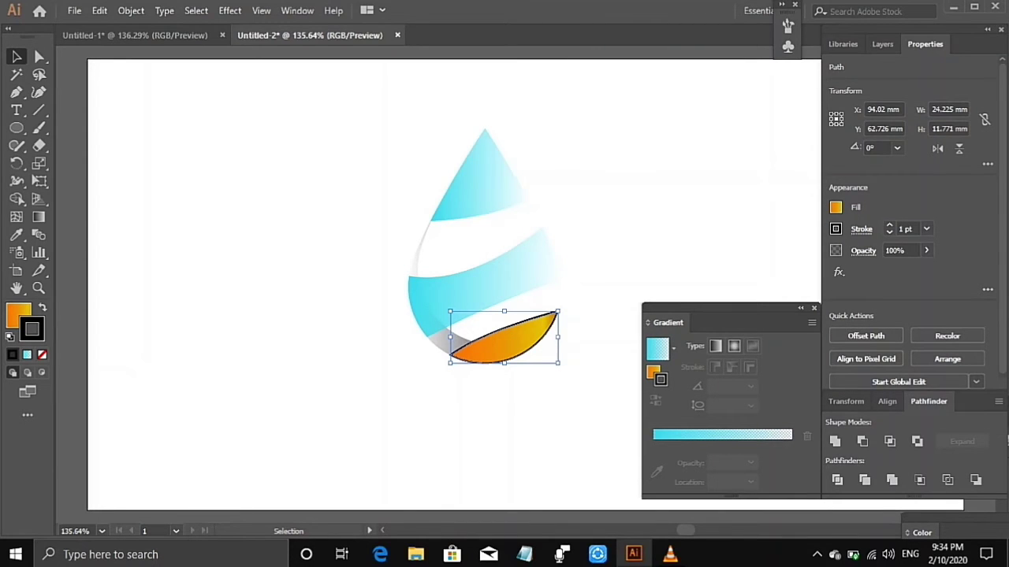
{"action": "key", "text": "period"}
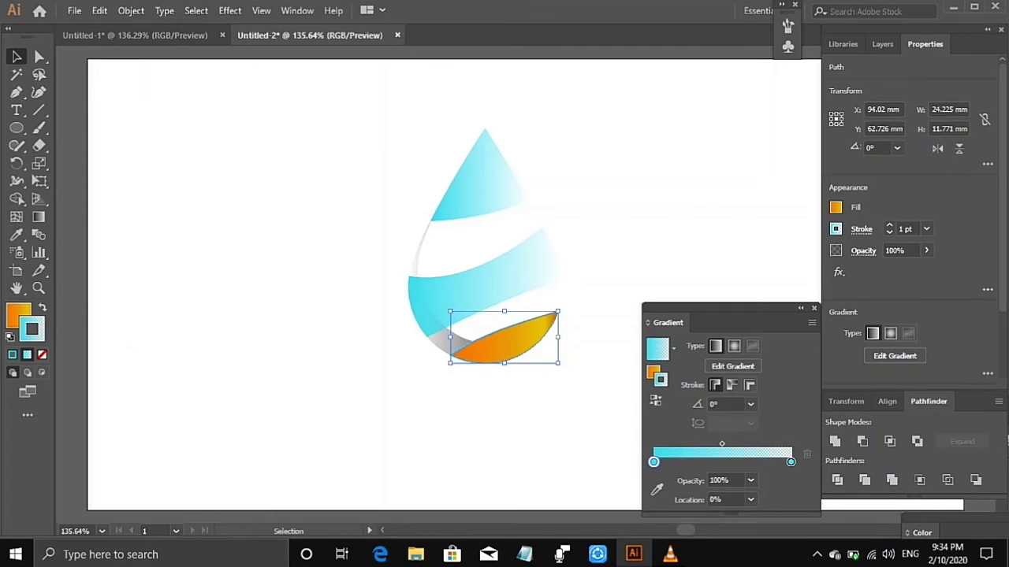
{"action": "key", "text": "x"}
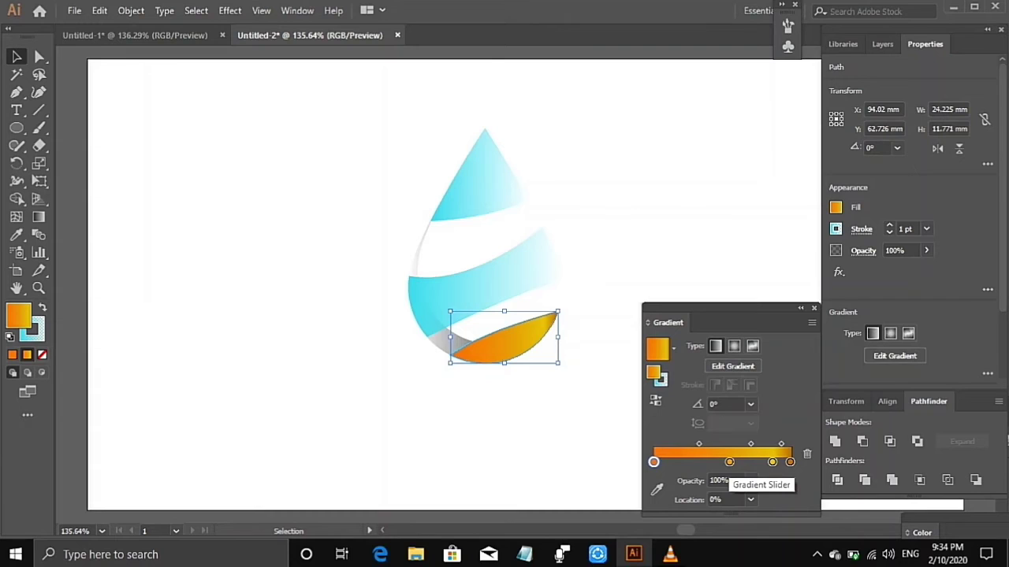
{"action": "left_click", "coordinate": [720, 462]}
{"action": "double_click", "coordinate": [720, 462]}
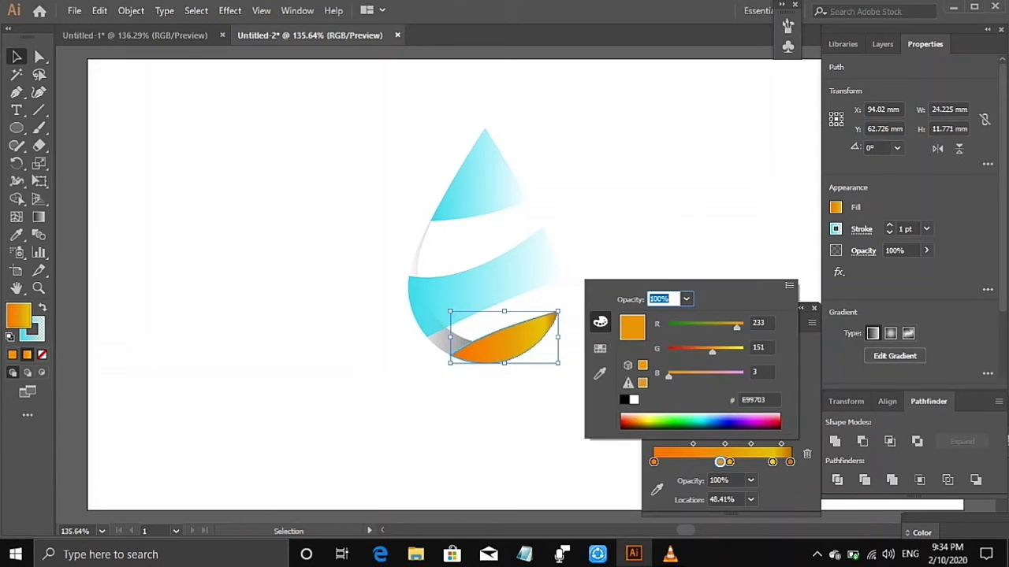
{"action": "left_click", "coordinate": [629, 425]}
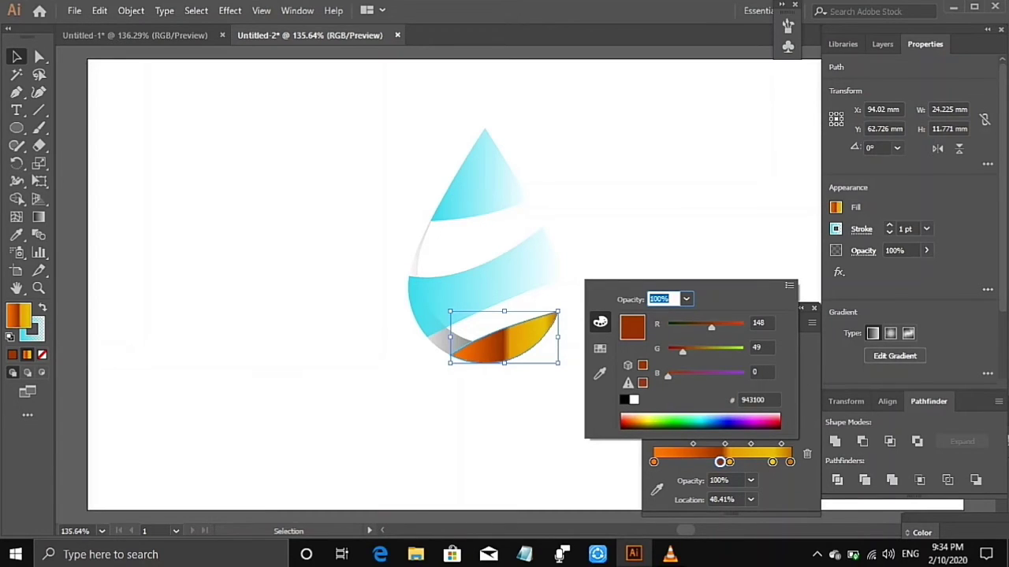
{"action": "left_click", "coordinate": [624, 418]}
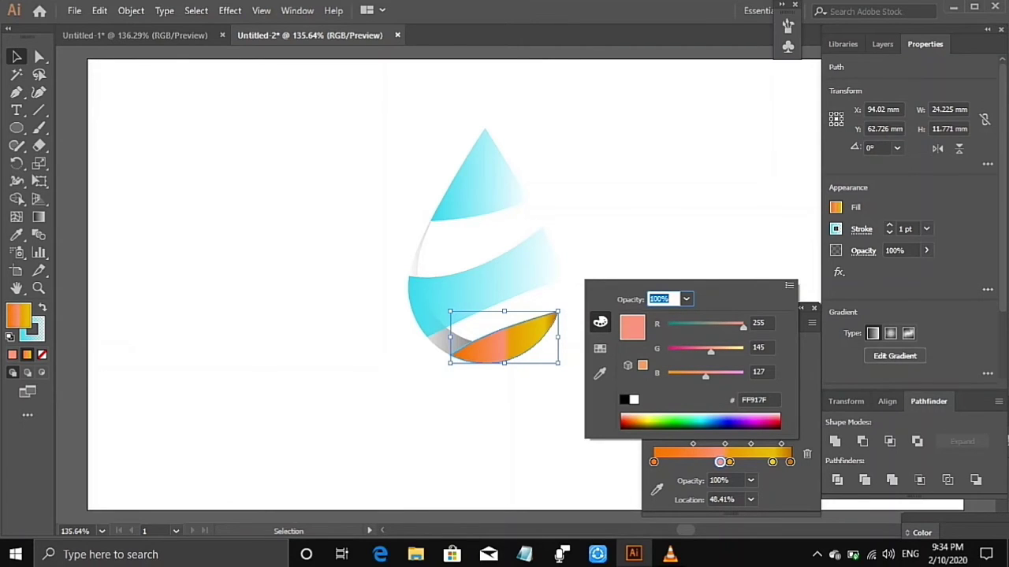
{"action": "left_click", "coordinate": [777, 425]}
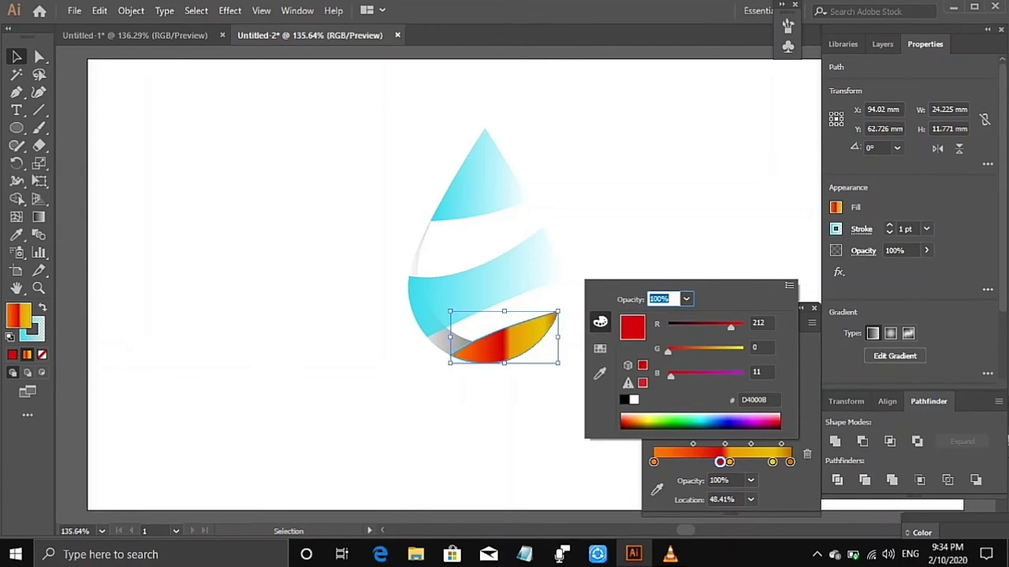
{"action": "key", "text": "Escape"}
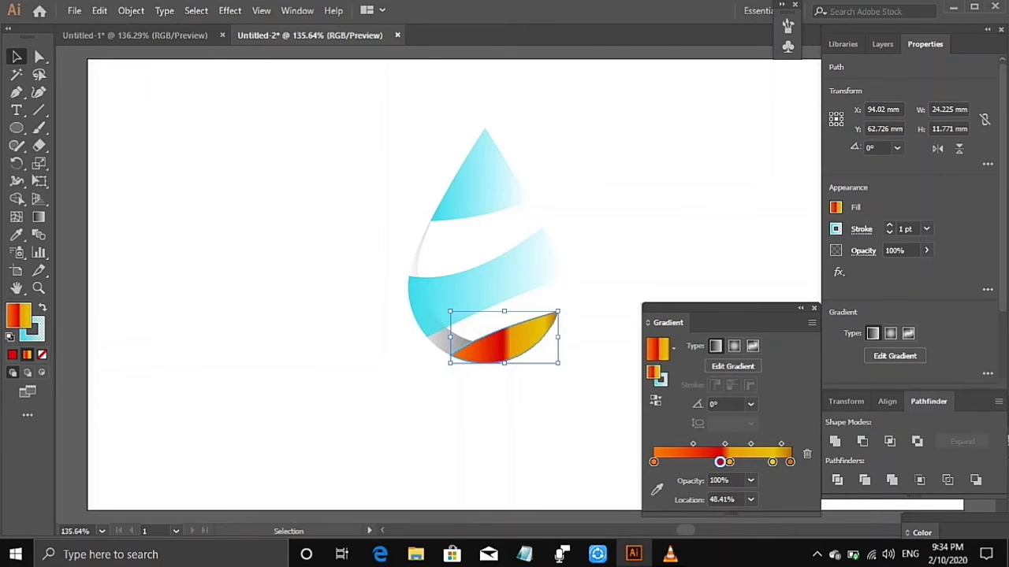
{"action": "left_click_drag", "start_coordinate": [720, 461], "coordinate": [666, 463]}
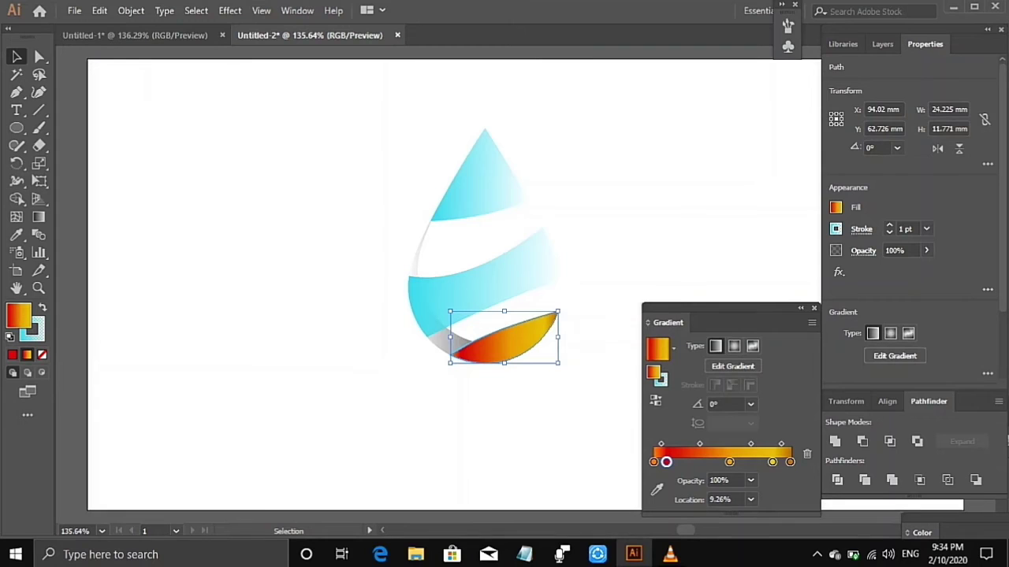
Recolour the yellow stop of the bottom slice's gradient to dark red 7F0E00 and place it at 85.46%
{"action": "left_click", "coordinate": [772, 463]}
{"action": "double_click", "coordinate": [771, 463]}
{"action": "left_click", "coordinate": [623, 426]}
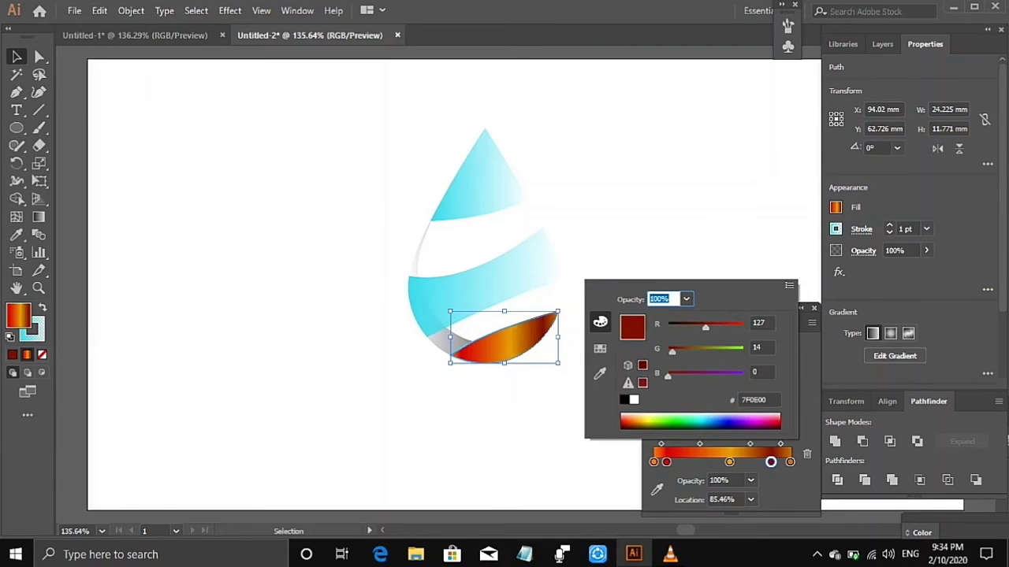
{"action": "key", "text": "Escape"}
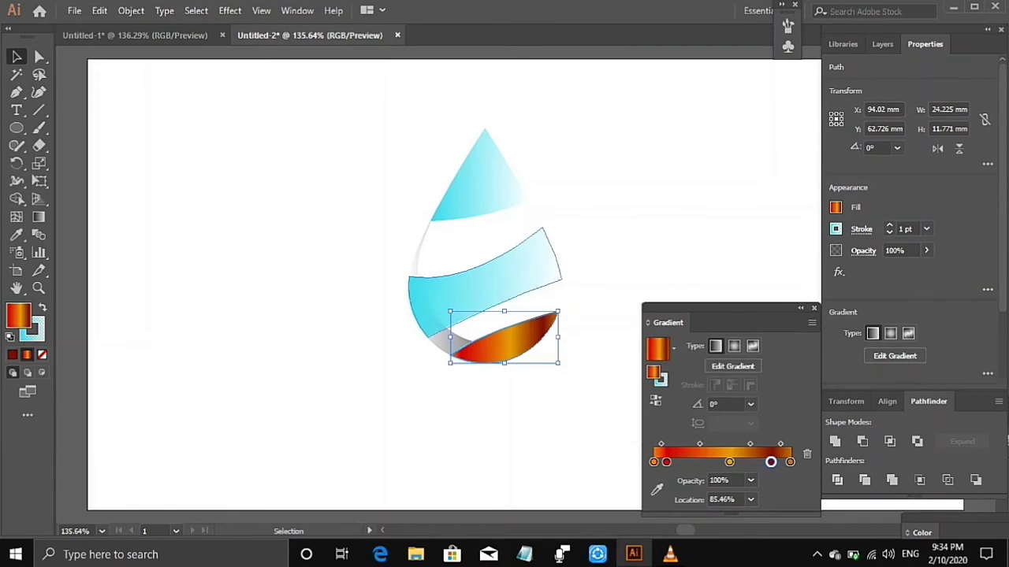
Remove the stroke from the bottom slice
{"action": "key", "text": "x"}
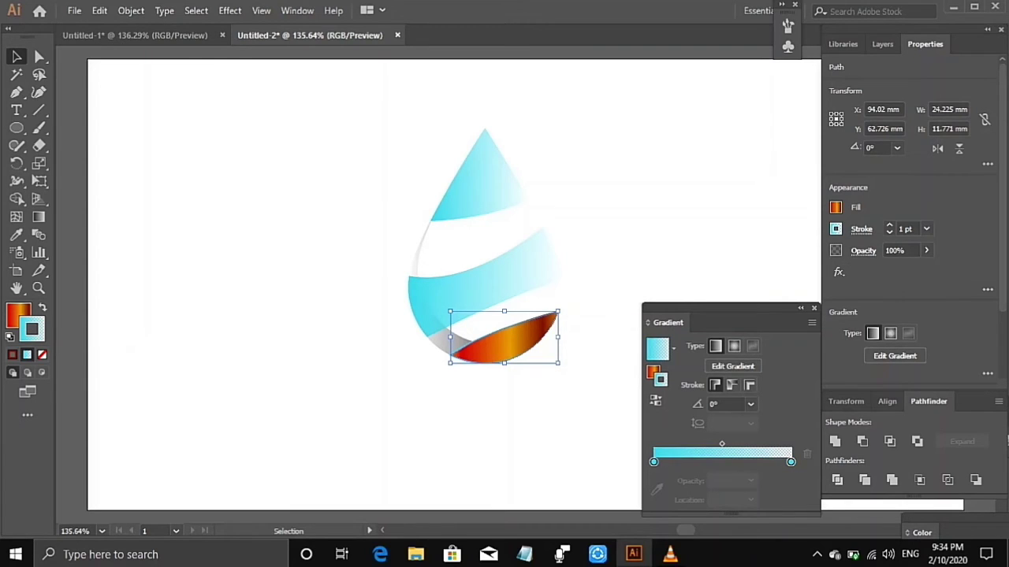
{"action": "left_click", "coordinate": [836, 229]}
{"action": "left_click", "coordinate": [675, 282]}
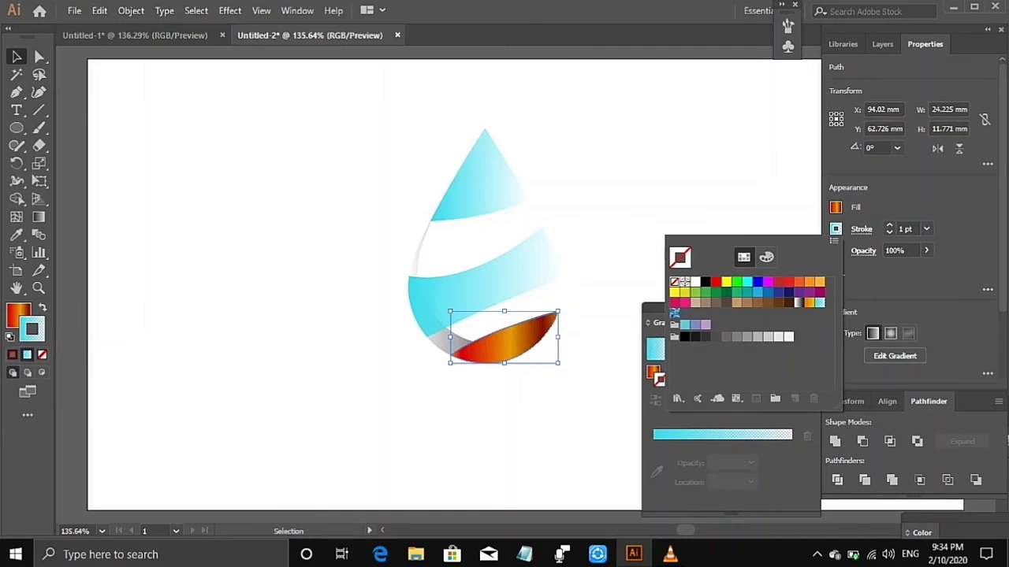
{"action": "left_click", "coordinate": [540, 287]}
Ungroup the two upper slices and clear the selection
{"action": "left_click", "coordinate": [498, 276]}
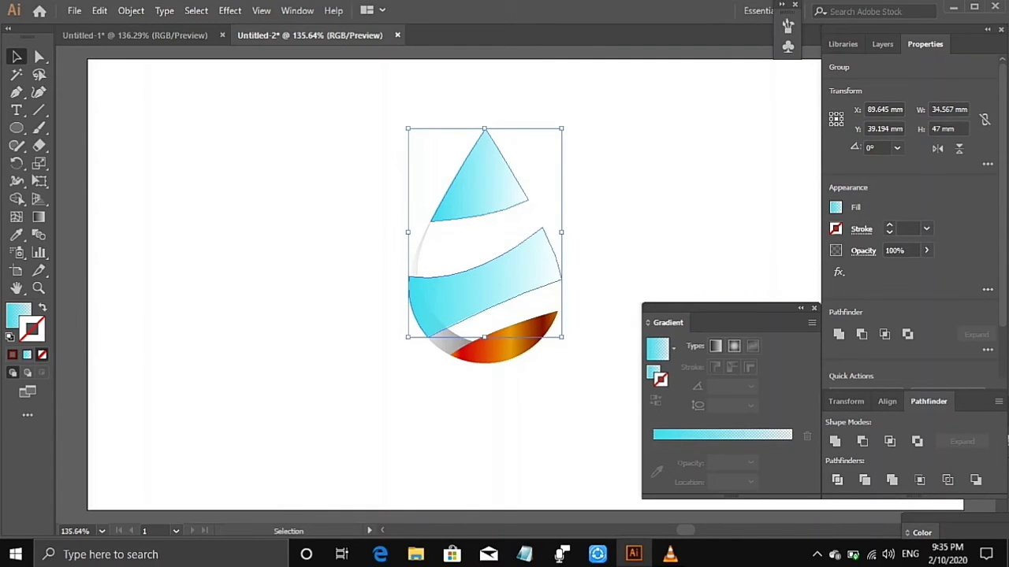
{"action": "key", "text": "ctrl+shift+g"}
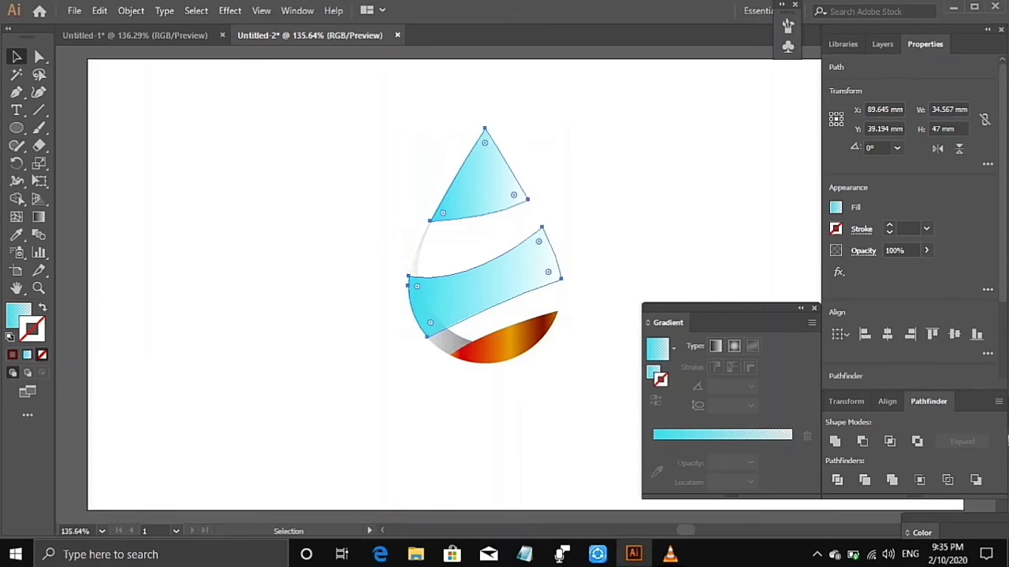
{"action": "left_click", "coordinate": [611, 296]}
Apply the blue gradient to the middle slice's stroke and add a yellow FFF900 stop at 49.47%
{"action": "left_click", "coordinate": [508, 278]}
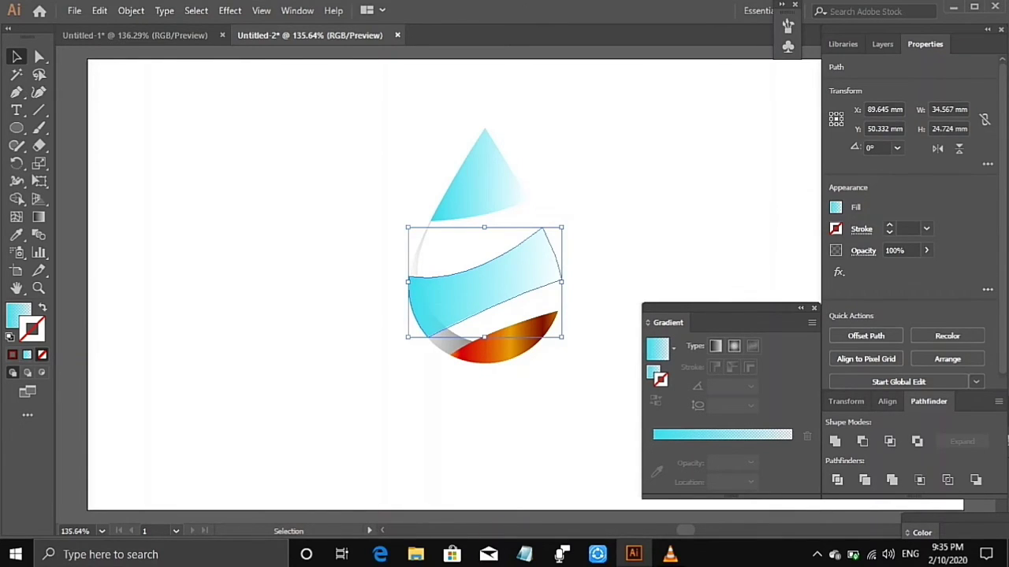
{"action": "left_click", "coordinate": [722, 435]}
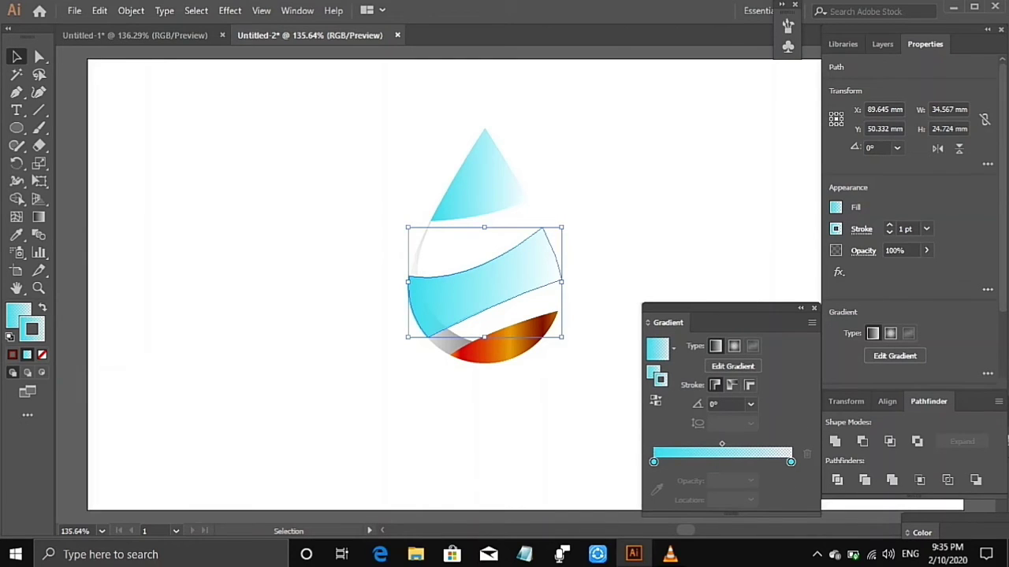
{"action": "left_click", "coordinate": [721, 462]}
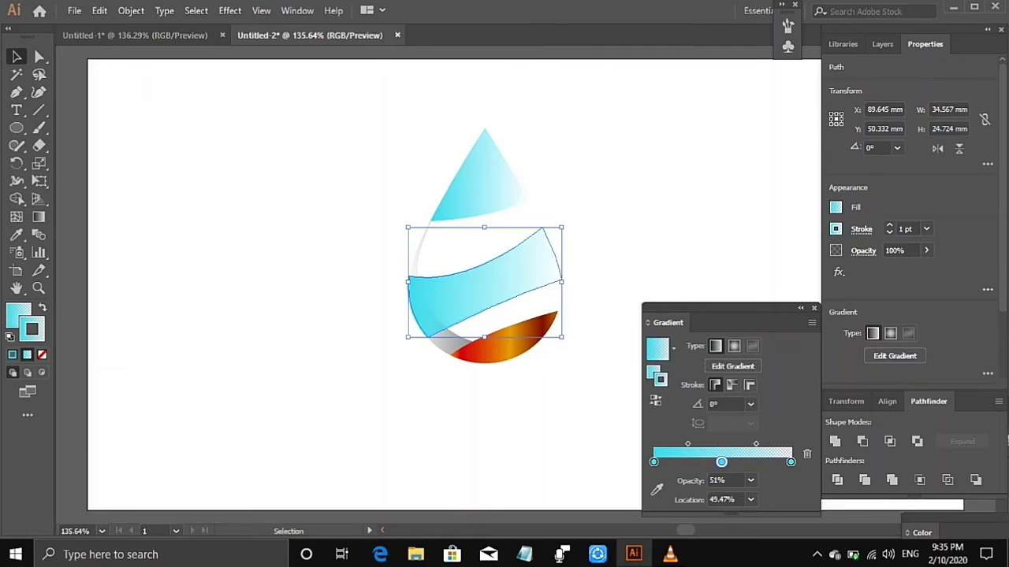
{"action": "double_click", "coordinate": [721, 462]}
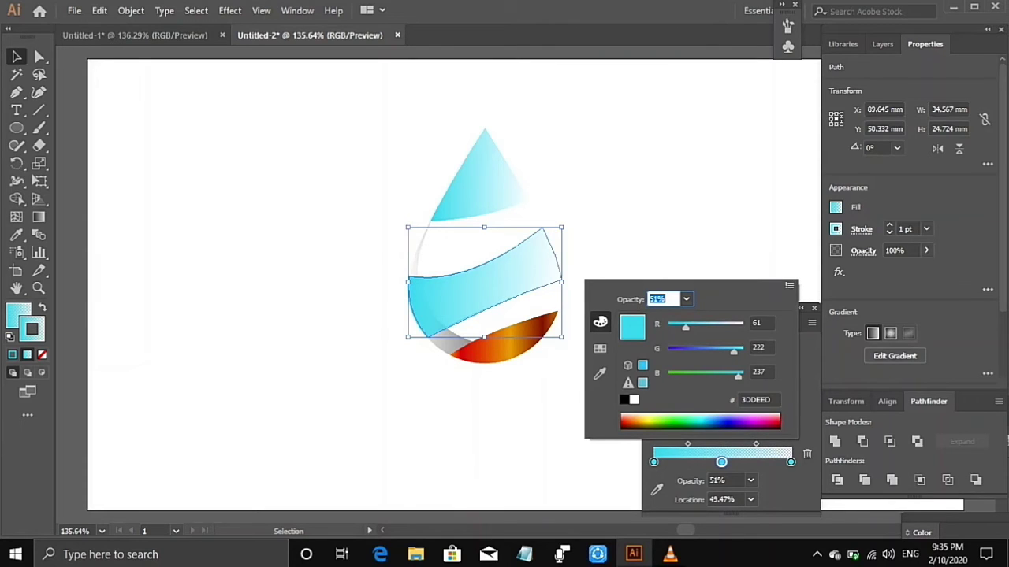
{"action": "left_click", "coordinate": [641, 422]}
{"action": "left_click", "coordinate": [646, 421]}
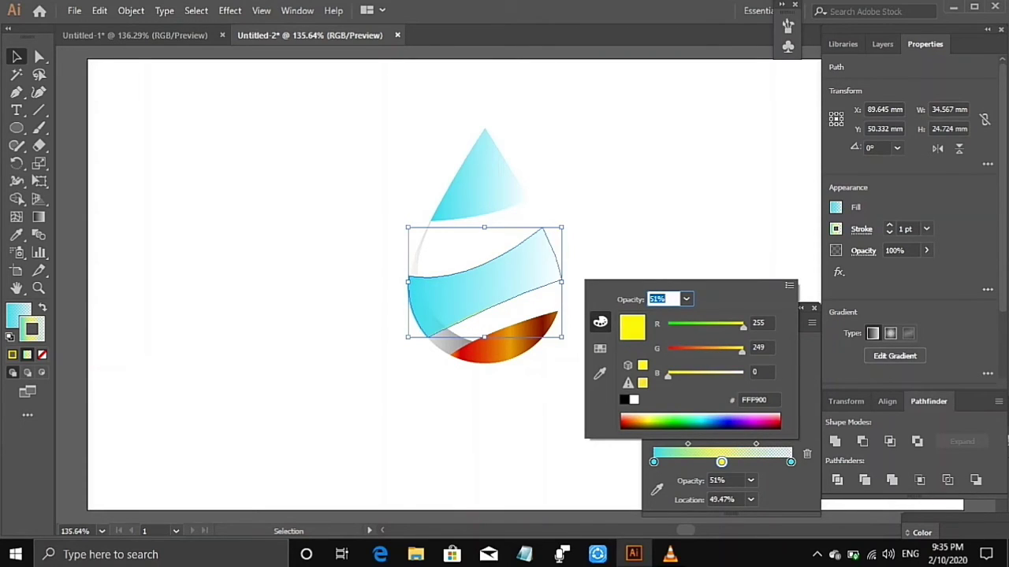
{"action": "left_click", "coordinate": [722, 463]}
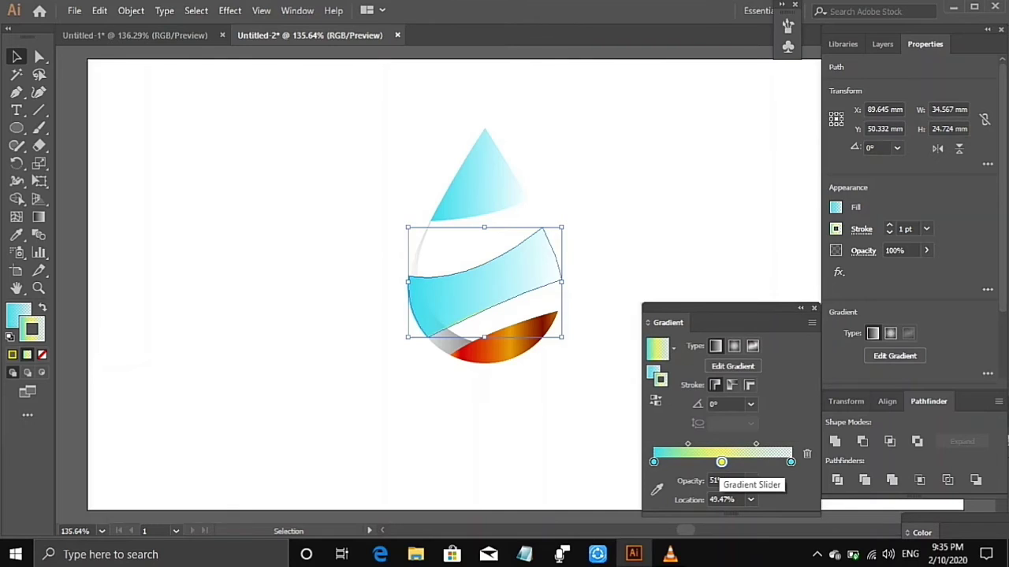
Try different positions for the yellow stop of the middle slice's stroke gradient, ending at 48.94%
{"action": "left_click_drag", "start_coordinate": [721, 462], "coordinate": [704, 463]}
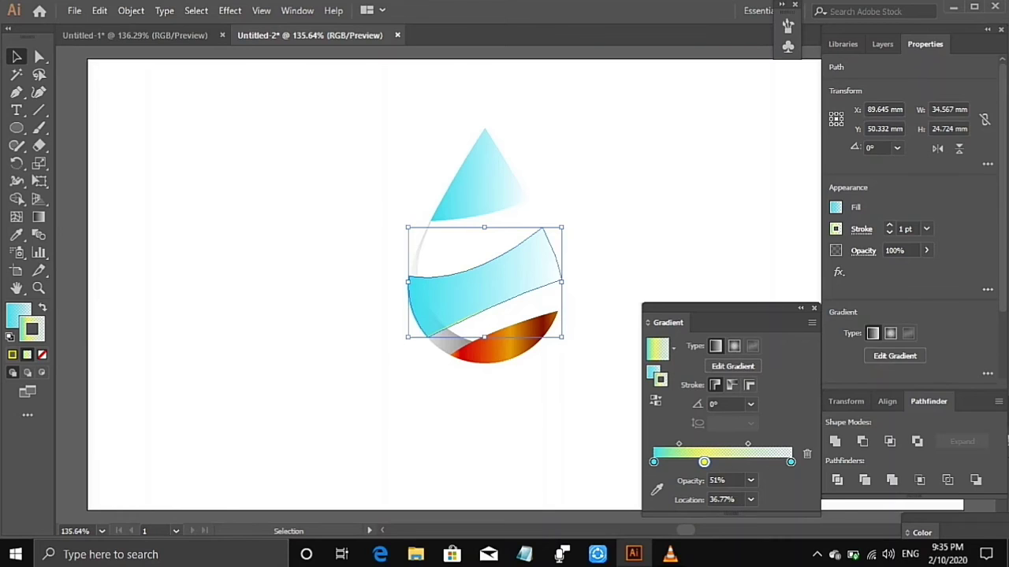
{"action": "key", "text": "g"}
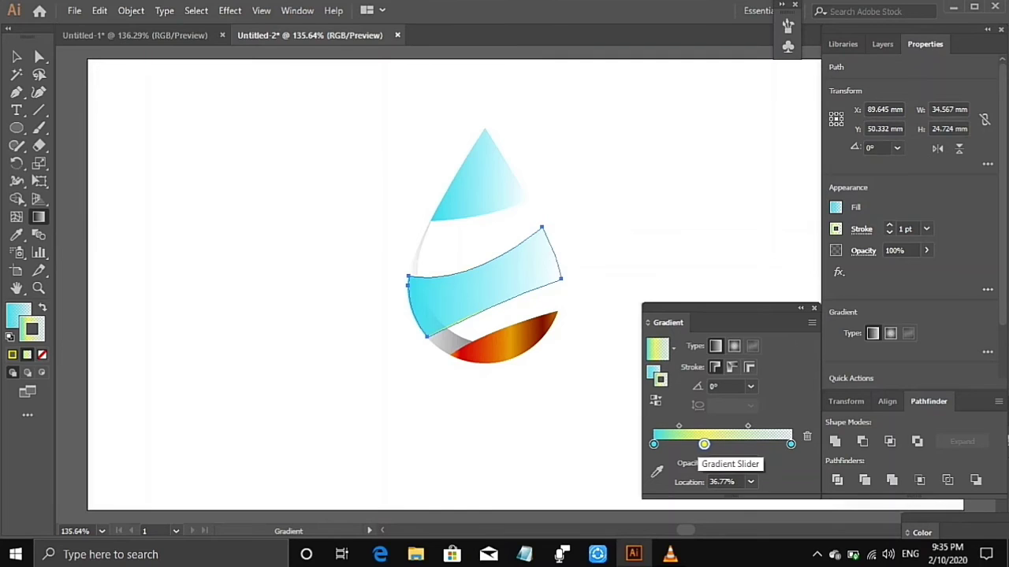
{"action": "left_click_drag", "start_coordinate": [704, 445], "coordinate": [738, 445]}
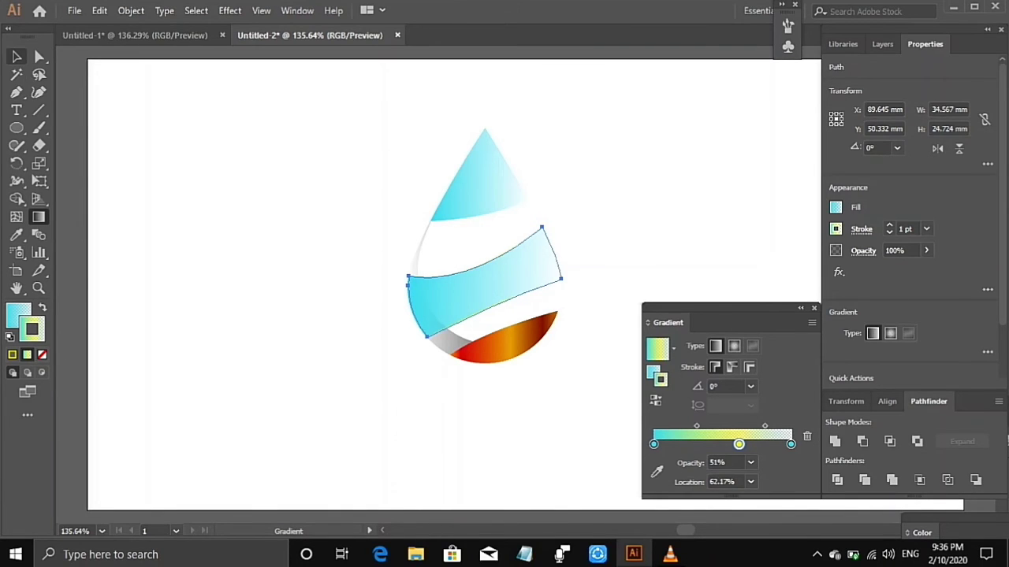
{"action": "key", "text": "v"}
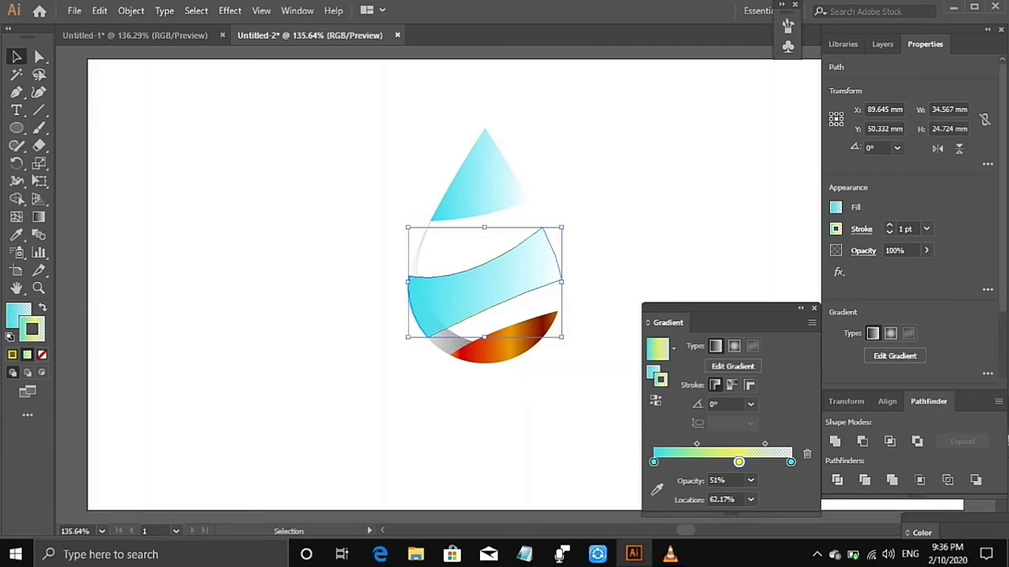
{"action": "left_click_drag", "start_coordinate": [739, 462], "coordinate": [721, 462]}
{"action": "double_click", "coordinate": [720, 461]}
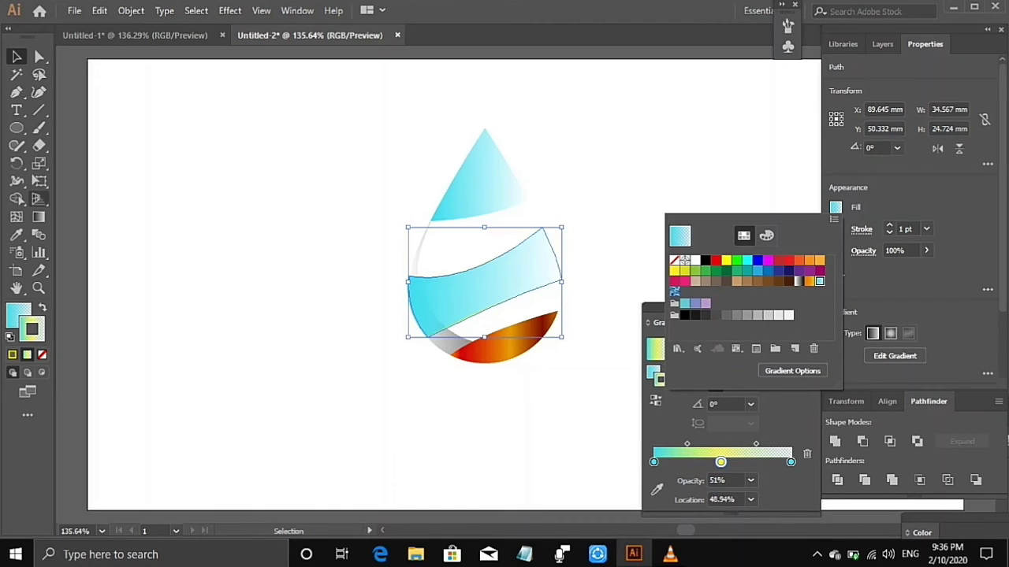
{"action": "key", "text": "Escape"}
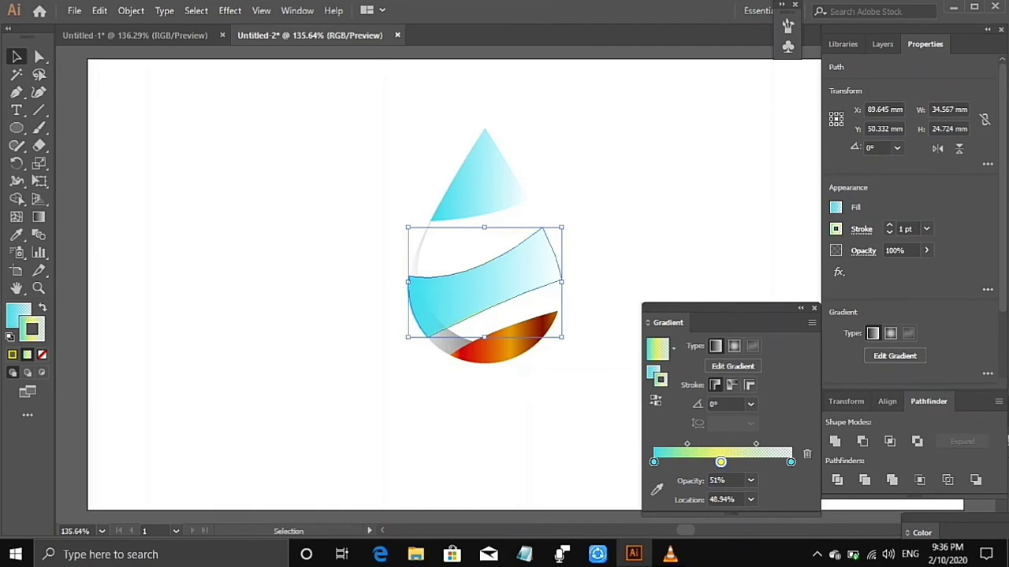
Copy the bottom slice's red-orange gradient and strokeless look to the middle slice with the Eyedropper
{"action": "left_click", "coordinate": [481, 182]}
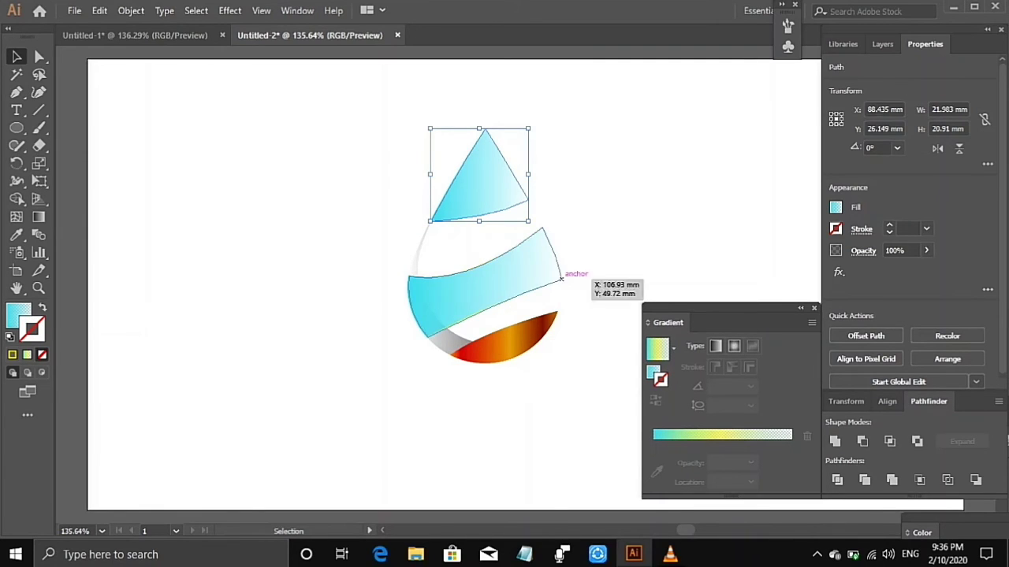
{"action": "left_click", "coordinate": [485, 268]}
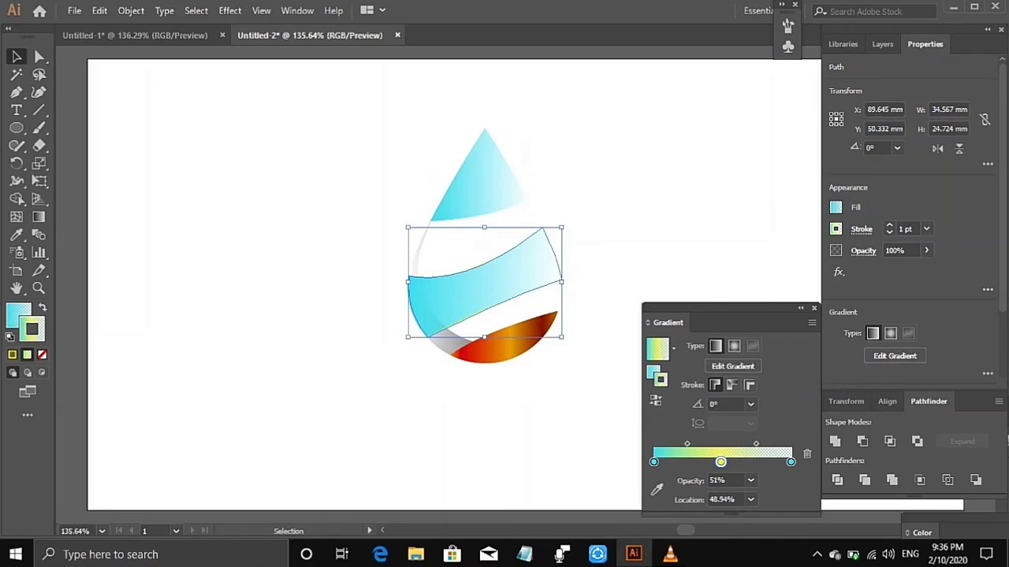
{"action": "key", "text": "i"}
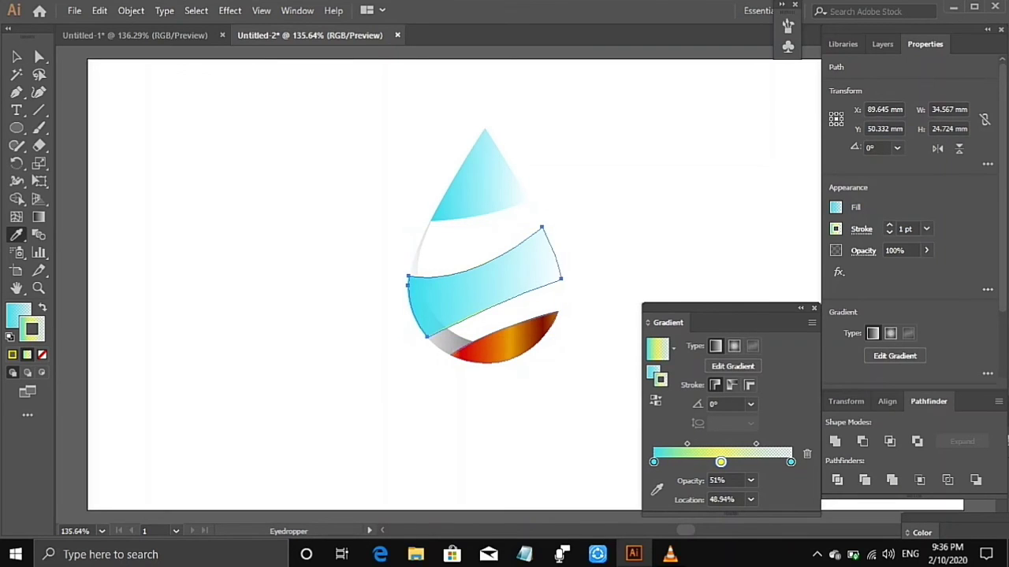
{"action": "left_click", "coordinate": [512, 346]}
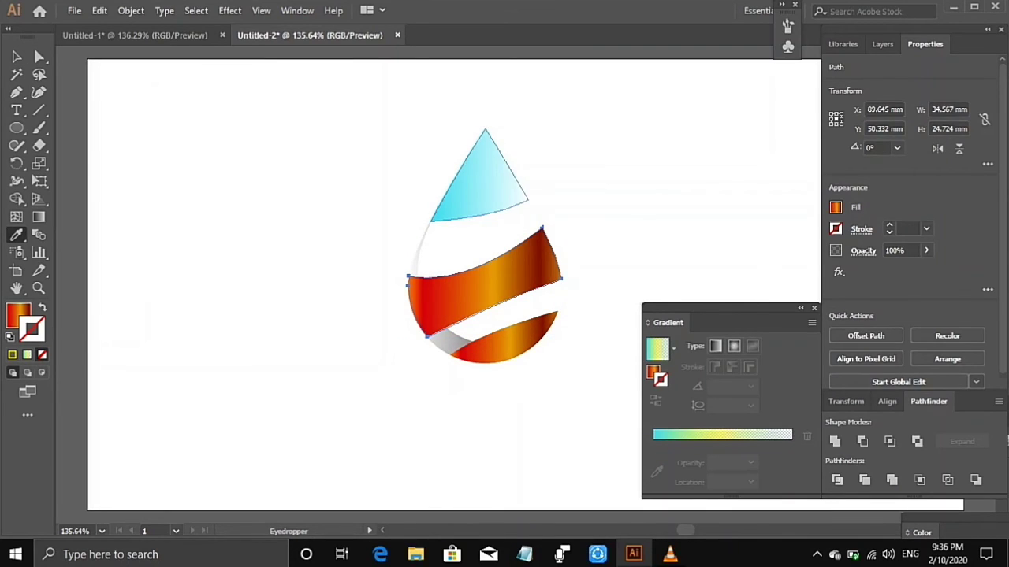
{"action": "left_click", "coordinate": [17, 57]}
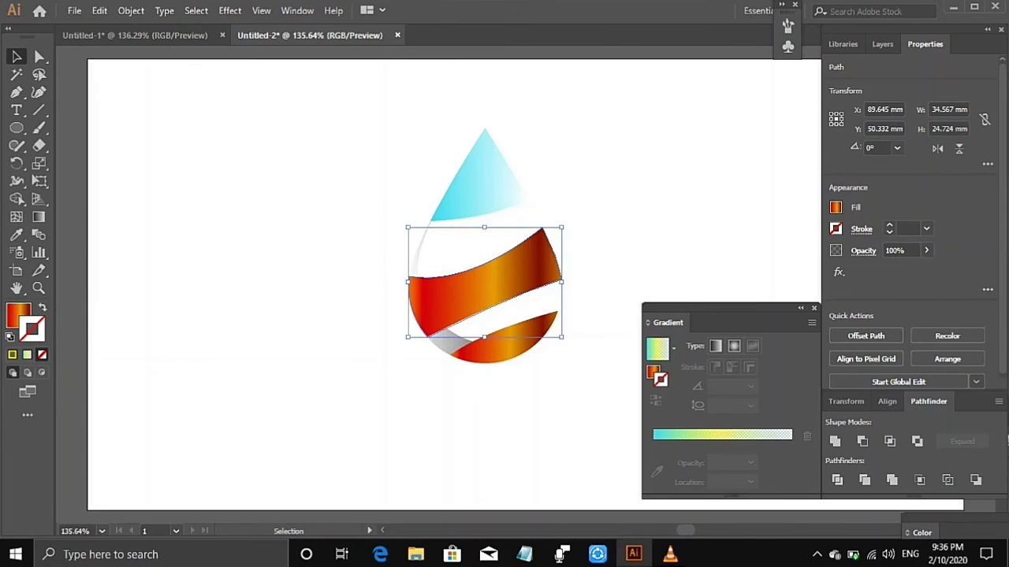
Copy the middle slice's red-orange gradient to the top slice with the Eyedropper
{"action": "left_click", "coordinate": [485, 185]}
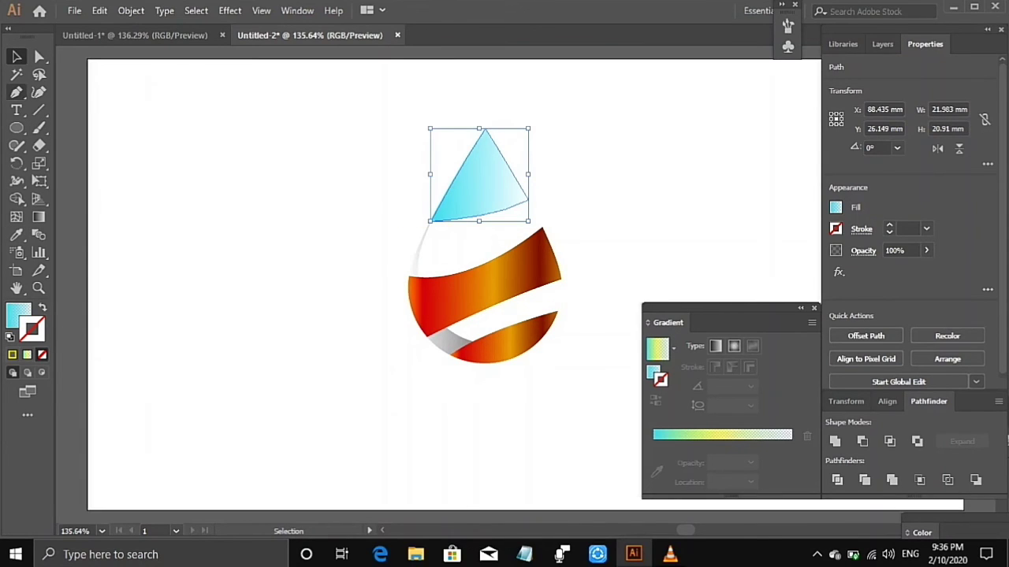
{"action": "left_click", "coordinate": [16, 235]}
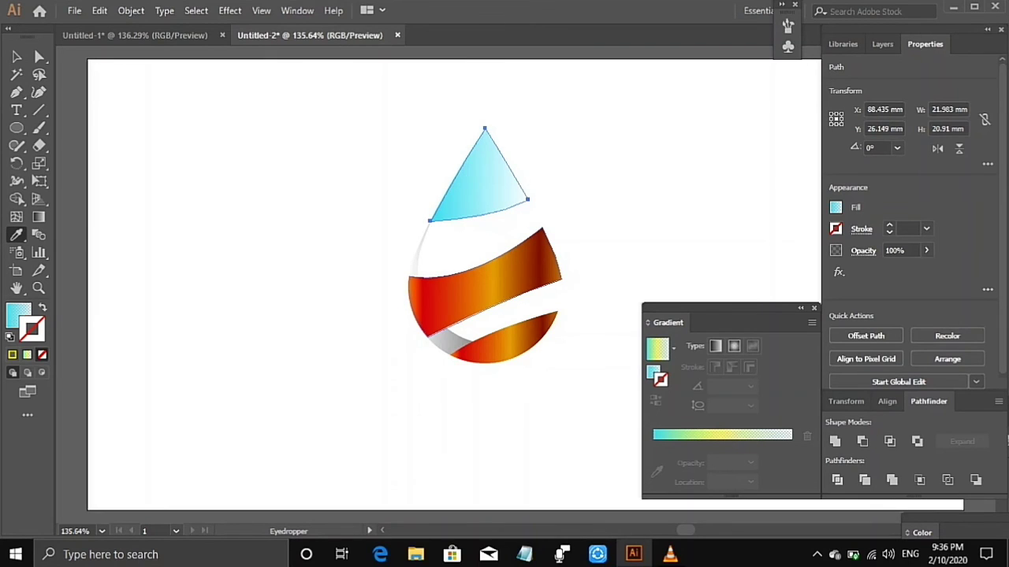
{"action": "left_click", "coordinate": [490, 284]}
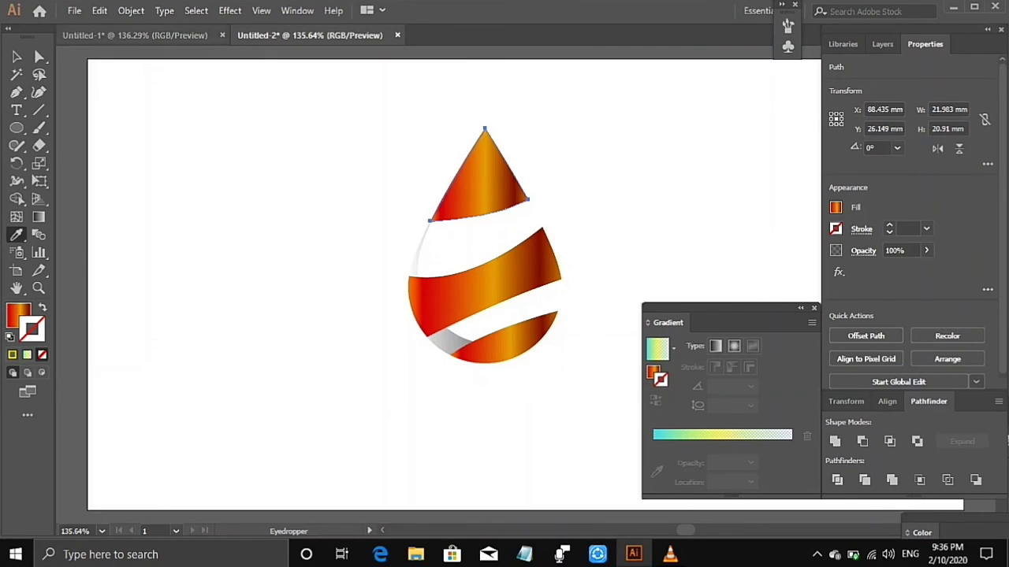
Group all the teardrop slices and the grey crescent into one object
{"action": "key", "text": "v"}
{"action": "key", "text": "ctrl+shift+a"}
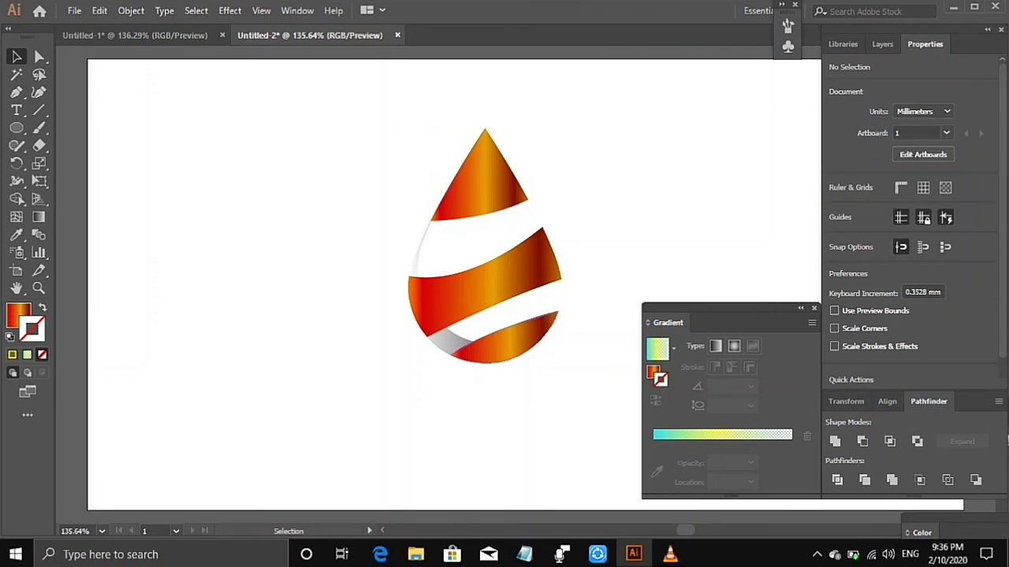
{"action": "left_click_drag", "start_coordinate": [619, 401], "coordinate": [379, 191]}
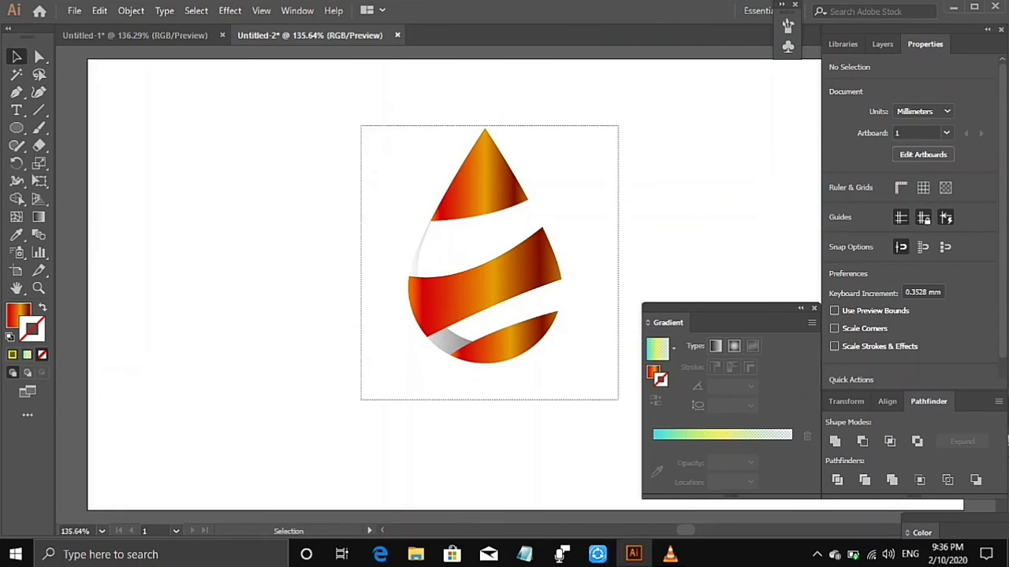
{"action": "key", "text": "a"}
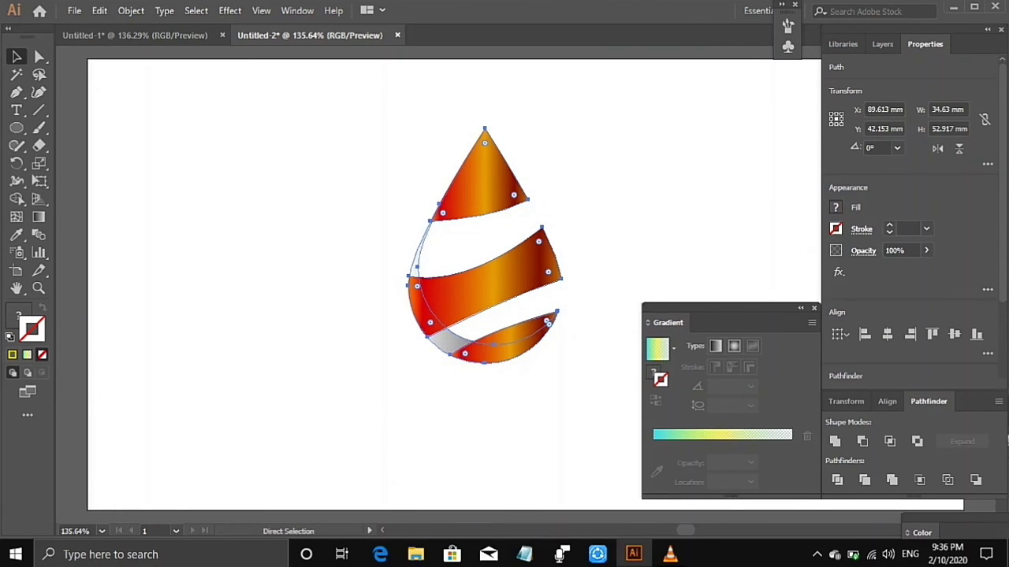
{"action": "key", "text": "ctrl+g"}
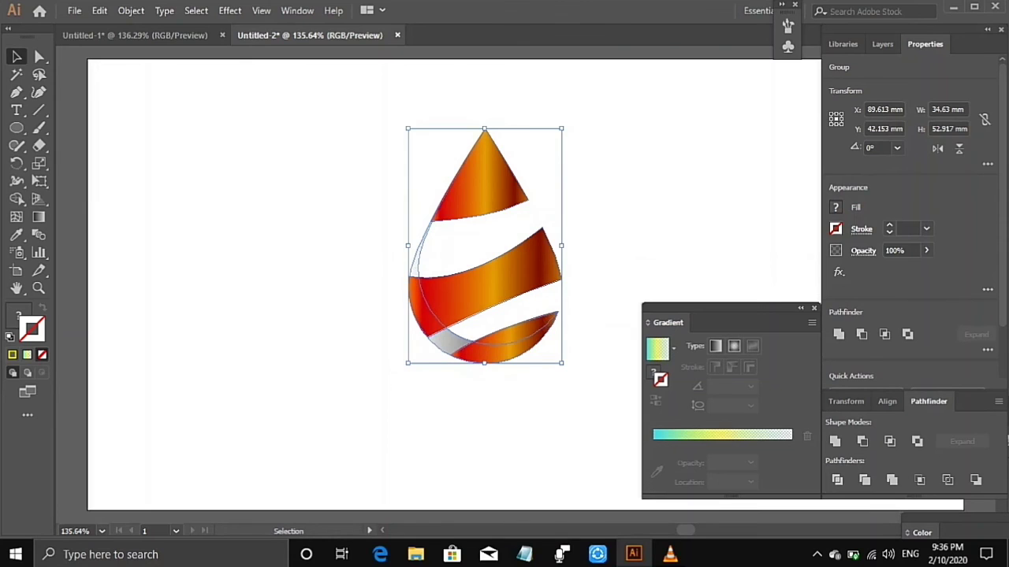
Dock the Gradient panel beside Pathfinder and reposition the logo group to about X 82.6 mm, Y 40.6 mm on the artboard
{"action": "left_click_drag", "start_coordinate": [529, 273], "coordinate": [462, 311]}
{"action": "key", "text": "ctrl+shift+a"}
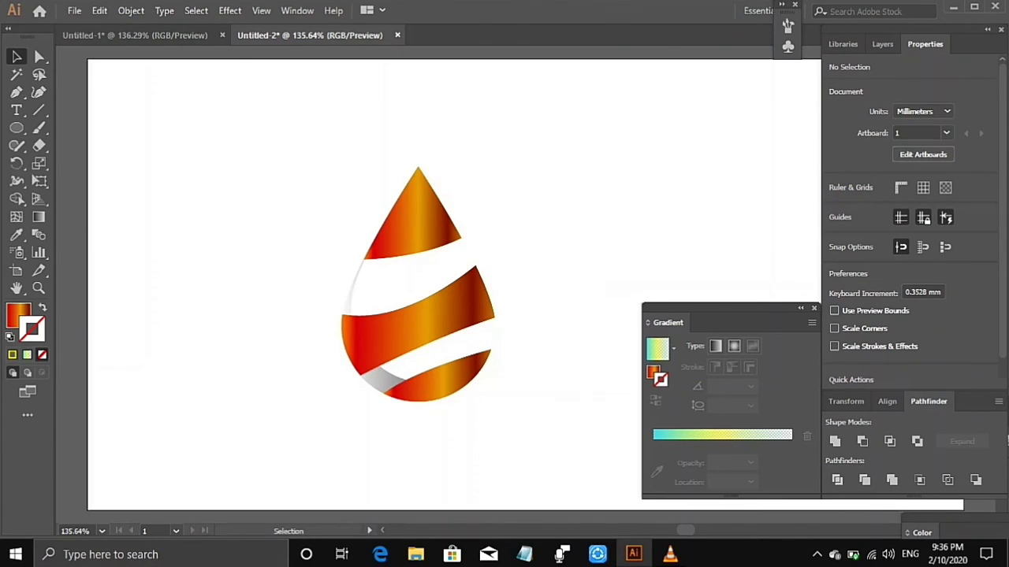
{"action": "left_click_drag", "start_coordinate": [667, 322], "coordinate": [955, 401]}
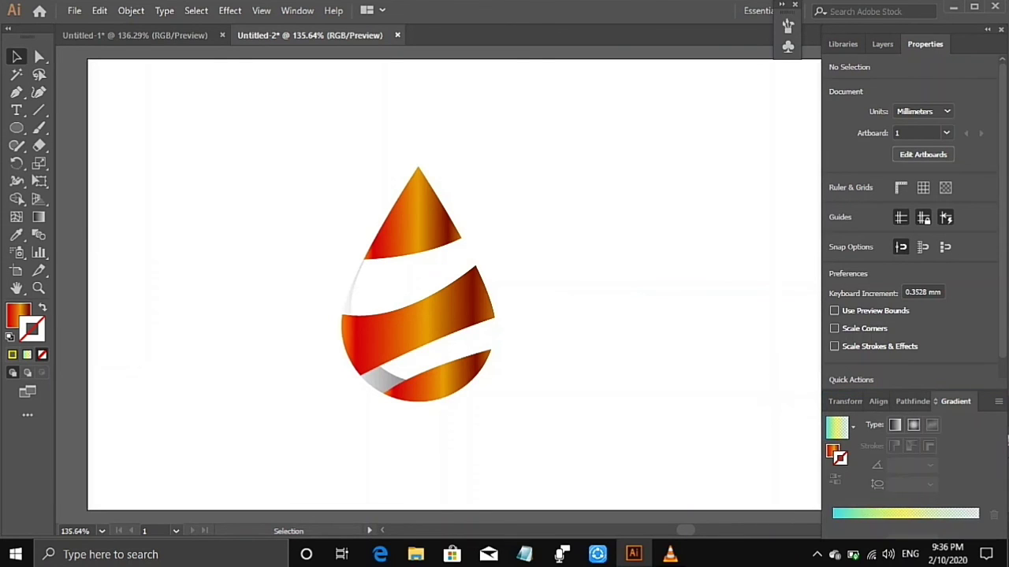
{"action": "left_click_drag", "start_coordinate": [500, 449], "coordinate": [292, 229]}
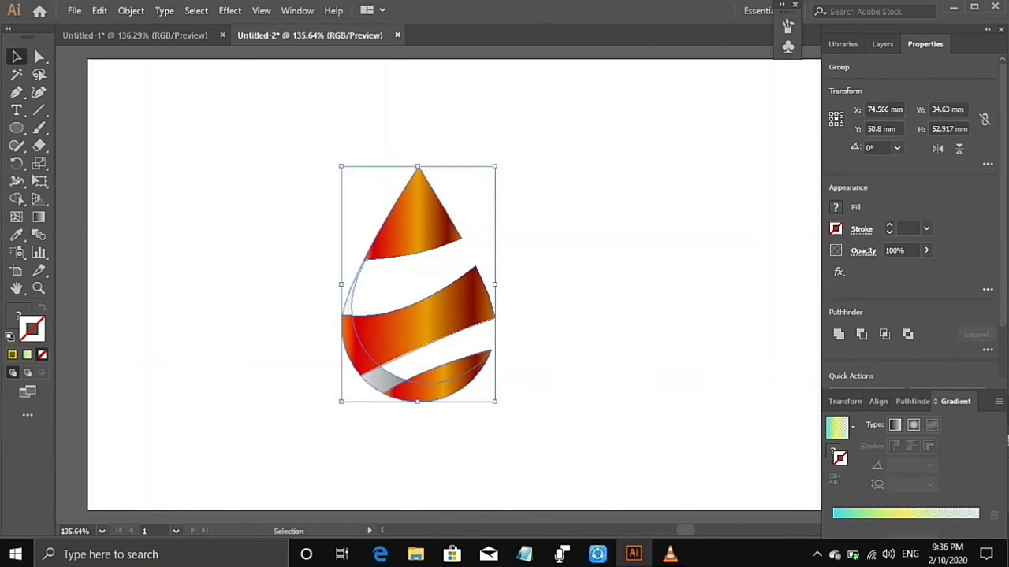
{"action": "left_click_drag", "start_coordinate": [465, 307], "coordinate": [501, 263]}
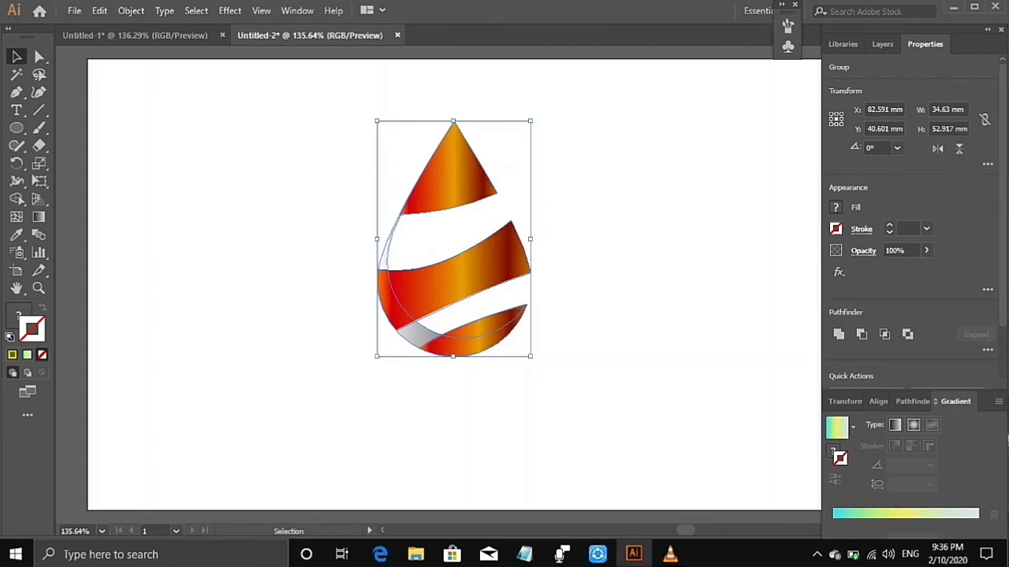
Add the point text "Dropmarine LTD." just below the teardrop
{"action": "key", "text": "t"}
{"action": "left_click", "coordinate": [16, 110]}
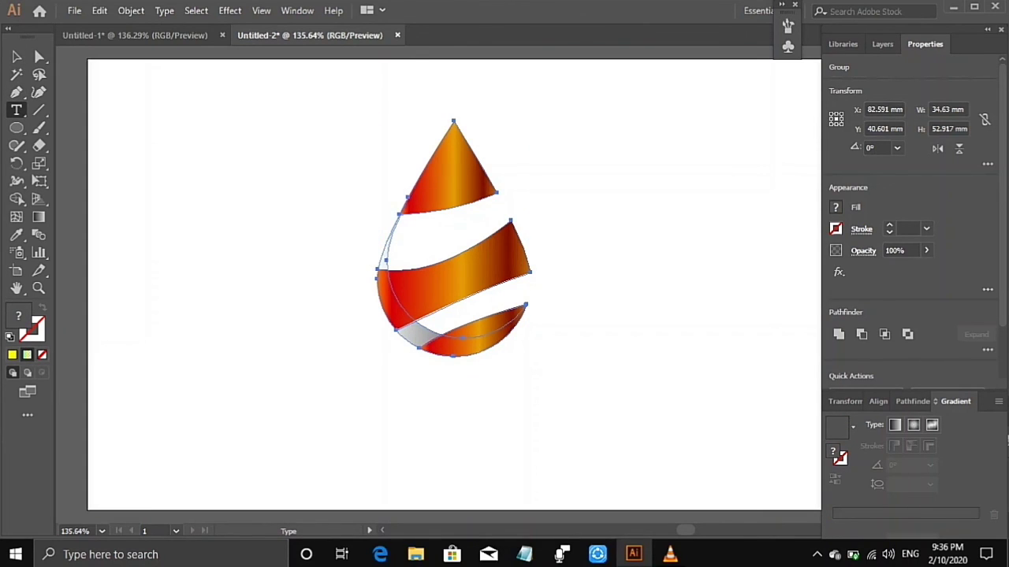
{"action": "left_click", "coordinate": [399, 379]}
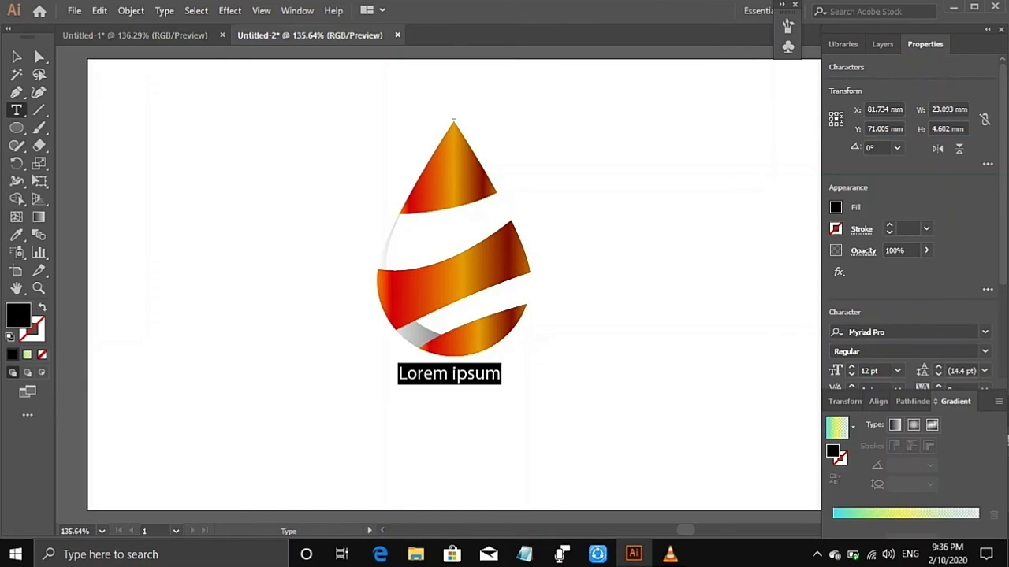
{"action": "key", "text": "BackSpace"}
{"action": "type", "text": "Drop"}
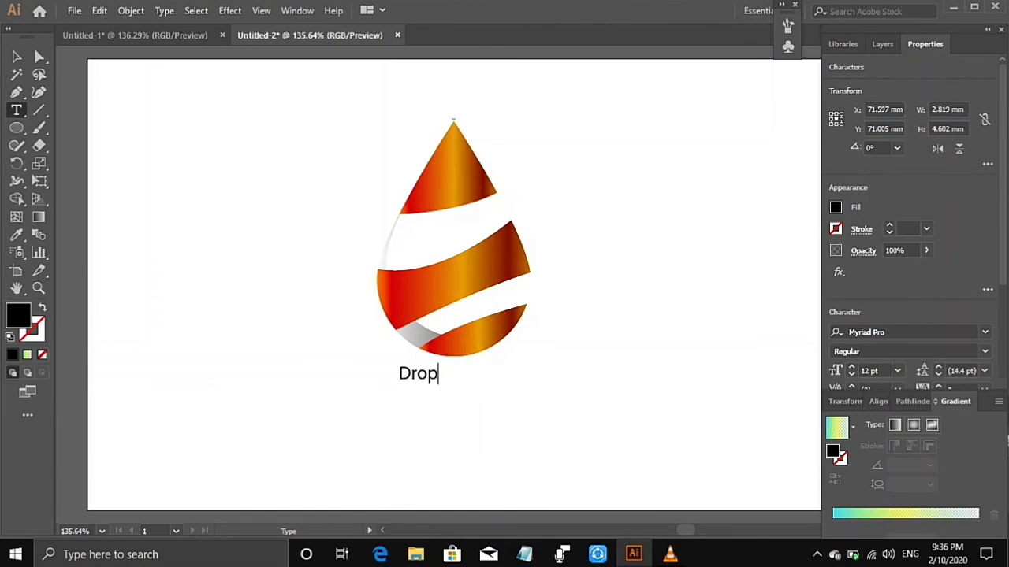
{"action": "type", "text": "marinr"}
{"action": "key", "text": "BackSpace"}
{"action": "type", "text": "e "}
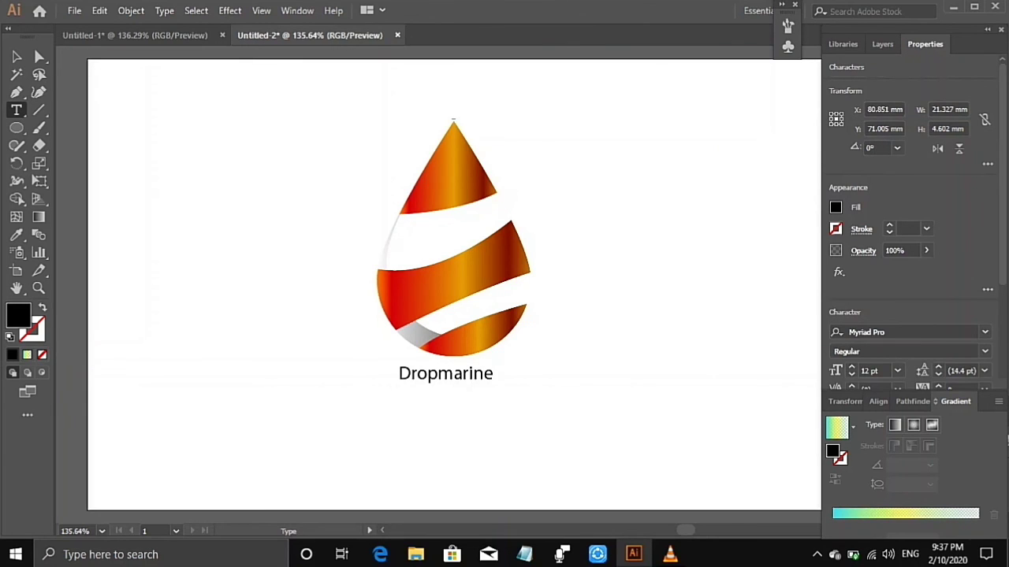
{"action": "type", "text": "LTD."}
{"action": "key", "text": "Escape"}
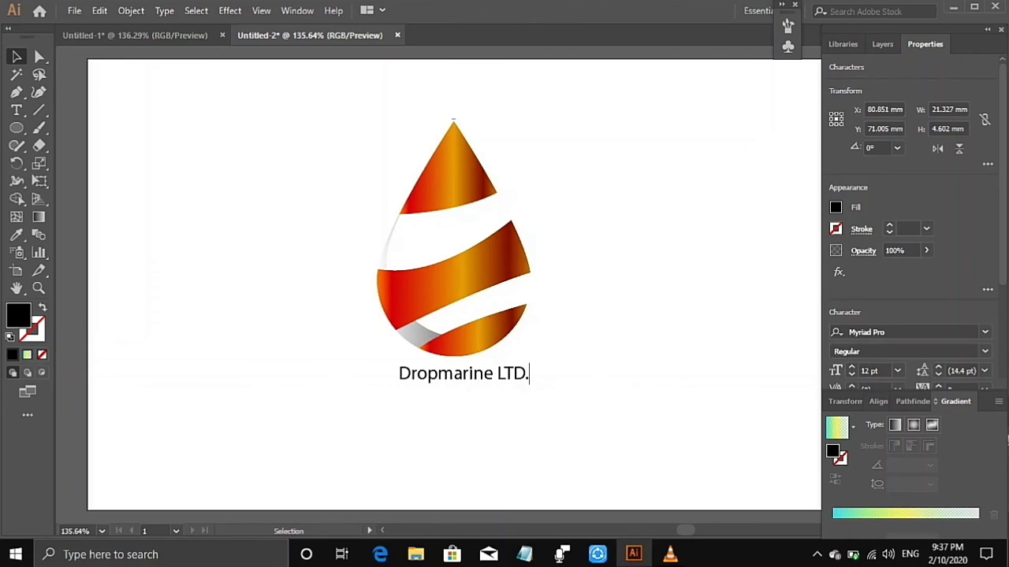
Resize the company name to about 37 mm wide and 5.8 mm high, and shift it beneath the teardrop
{"action": "left_click_drag", "start_coordinate": [529, 383], "coordinate": [562, 397]}
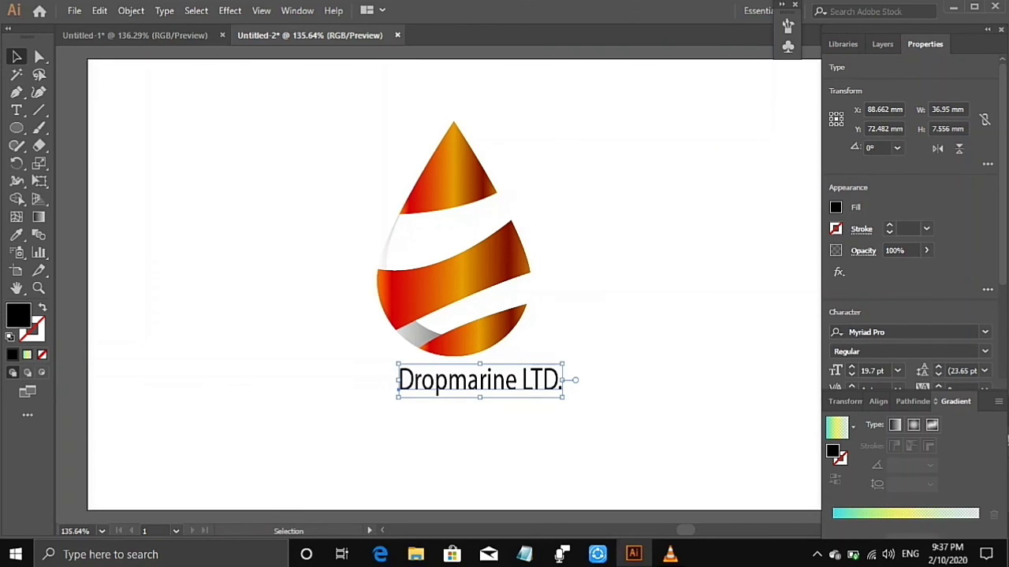
{"action": "mouse_move", "coordinate": [479, 398]}
{"action": "left_mouse_down"}
{"action": "mouse_move", "coordinate": [477, 380]}
{"action": "mouse_move", "coordinate": [471, 398]}
{"action": "mouse_move", "coordinate": [468, 384]}
{"action": "mouse_move", "coordinate": [477, 383]}
{"action": "left_mouse_up"}
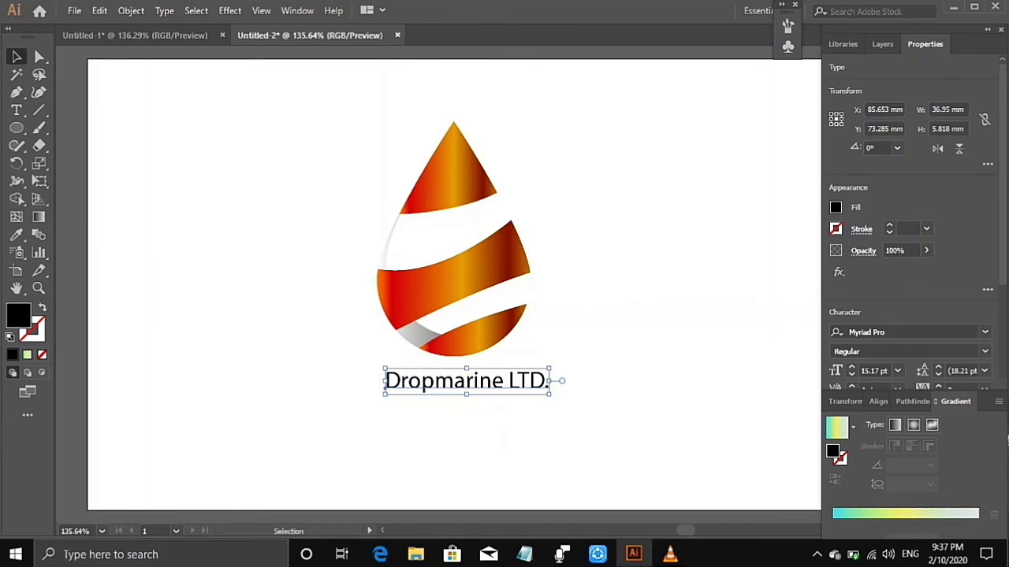
{"action": "key", "text": "ctrl+shift+a"}
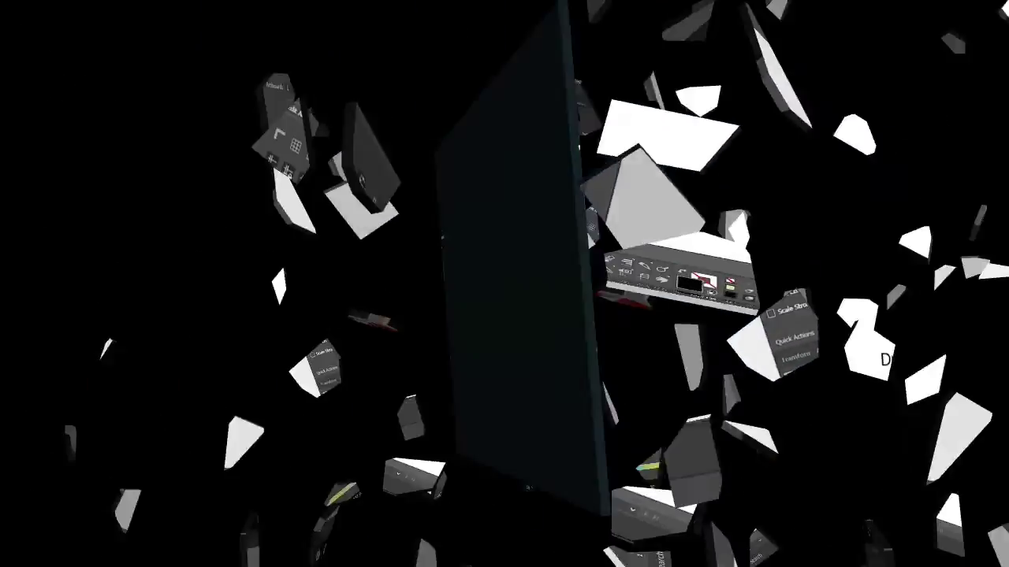